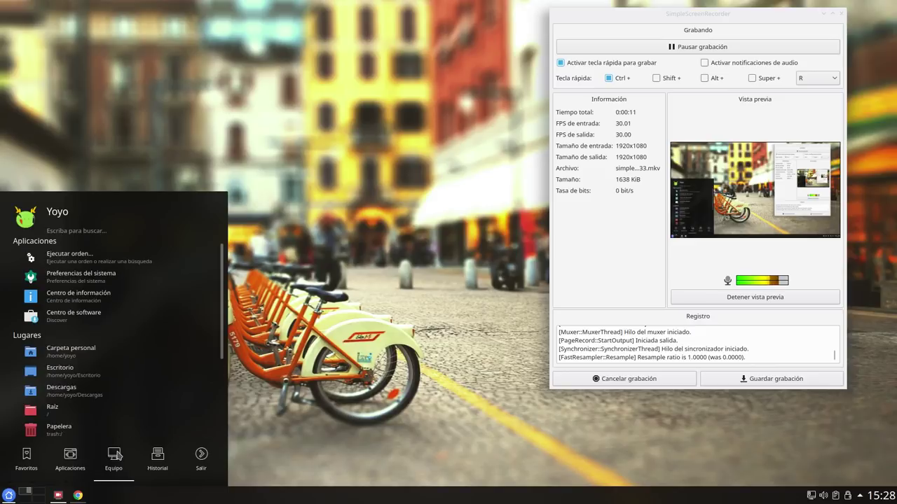
Step: Open the KDE Info Center to examine the system's software and hardware information, and close it
{"action": "left_click", "coordinate": [85, 306]}
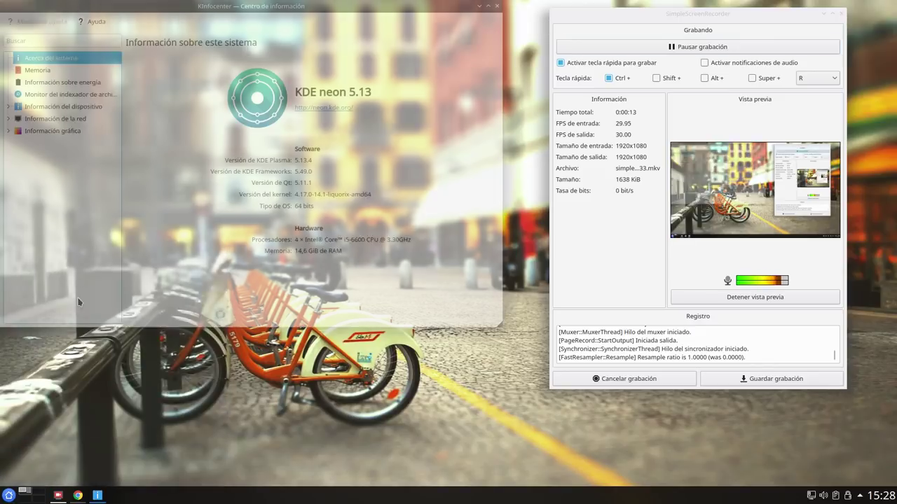
{"action": "left_click_drag", "start_coordinate": [232, 8], "coordinate": [248, 30]}
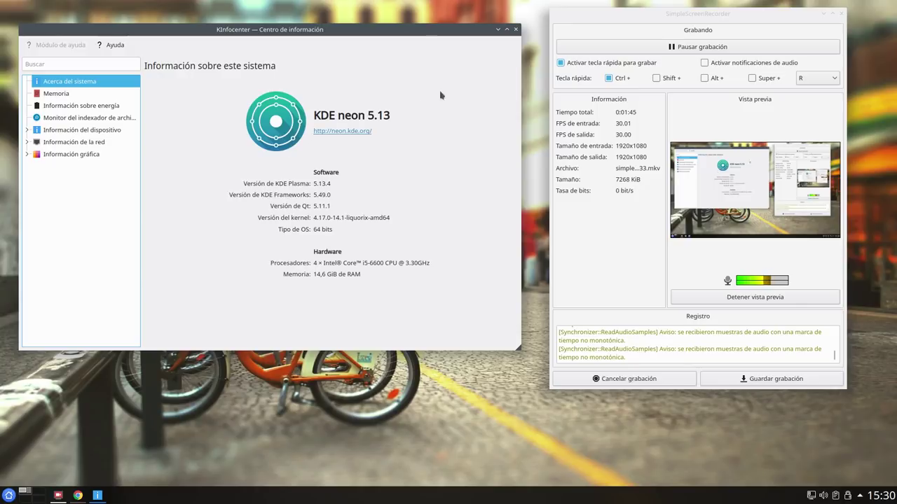
{"action": "left_click", "coordinate": [617, 80]}
{"action": "left_click", "coordinate": [516, 28]}
Step: Move the SimpleScreenRecorder window slightly inward on the desktop and minimize it
{"action": "left_click_drag", "start_coordinate": [690, 20], "coordinate": [666, 30]}
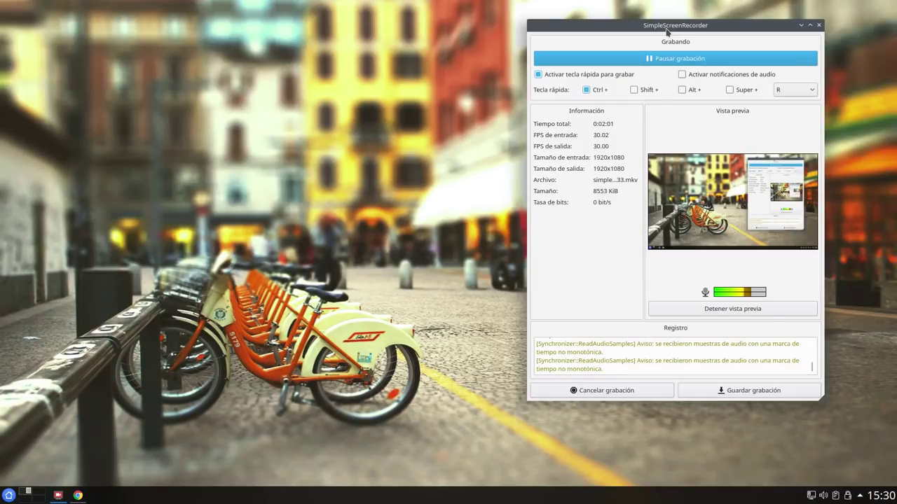
{"action": "left_click_drag", "start_coordinate": [665, 32], "coordinate": [658, 58]}
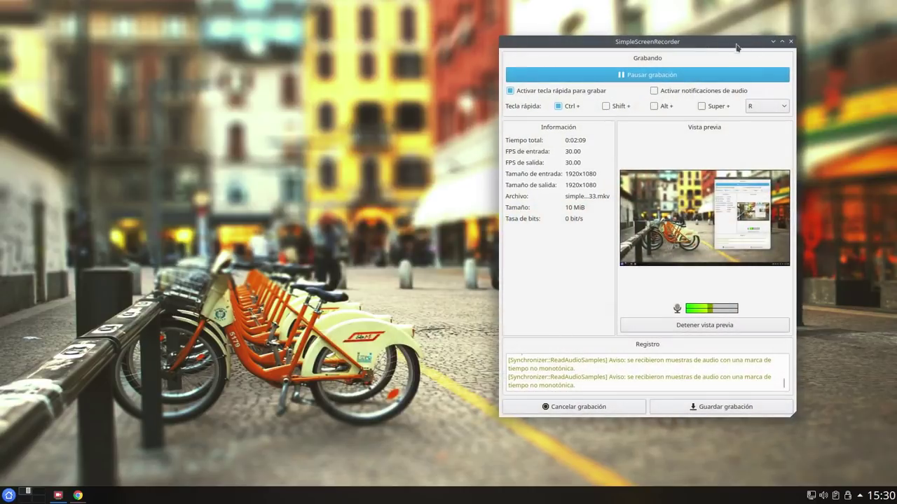
{"action": "left_click", "coordinate": [772, 42]}
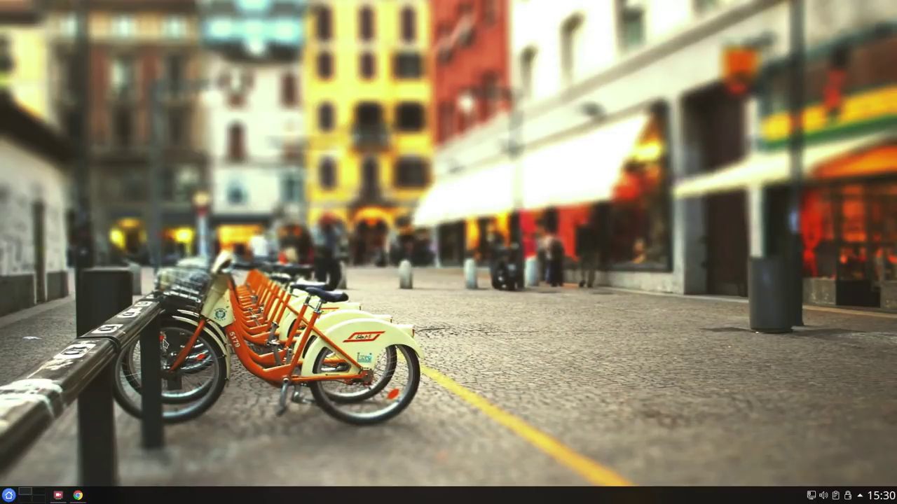
Step: Launch the ocenaudio audio editor from the multimedia applications and move its window toward the middle of the desktop
{"action": "left_click", "coordinate": [9, 495]}
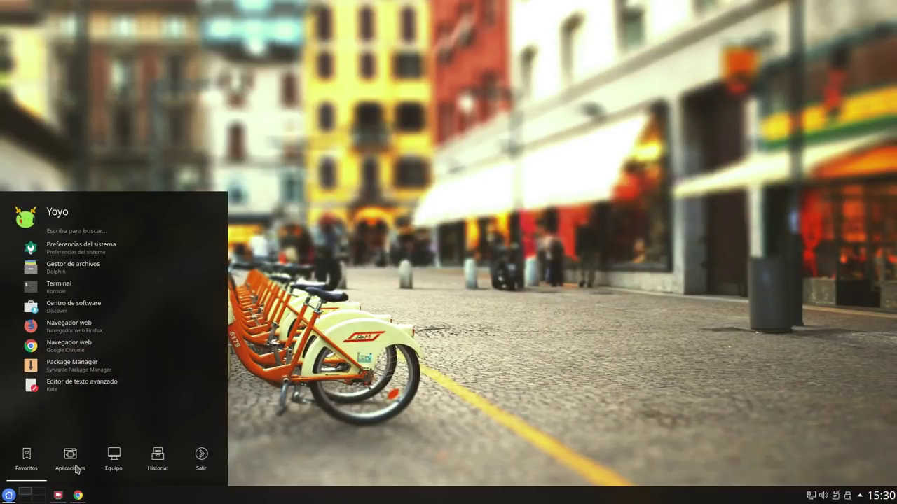
{"action": "left_click", "coordinate": [85, 323]}
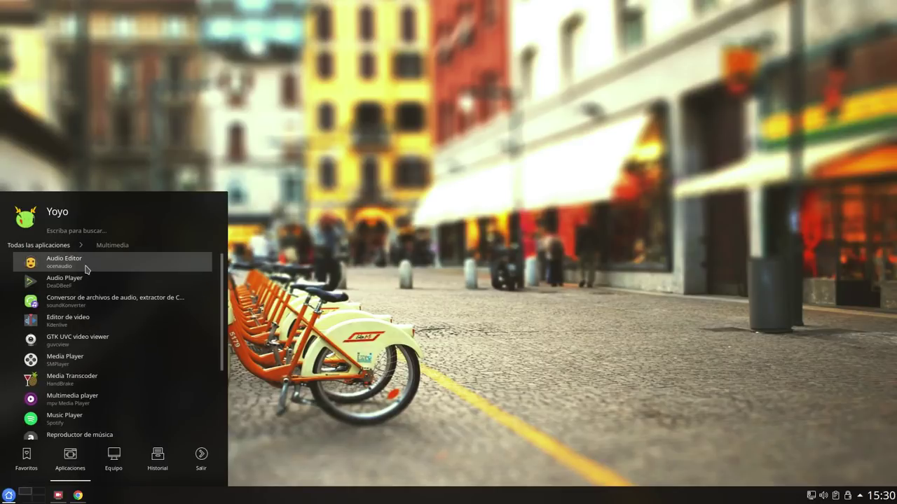
{"action": "left_click", "coordinate": [86, 269]}
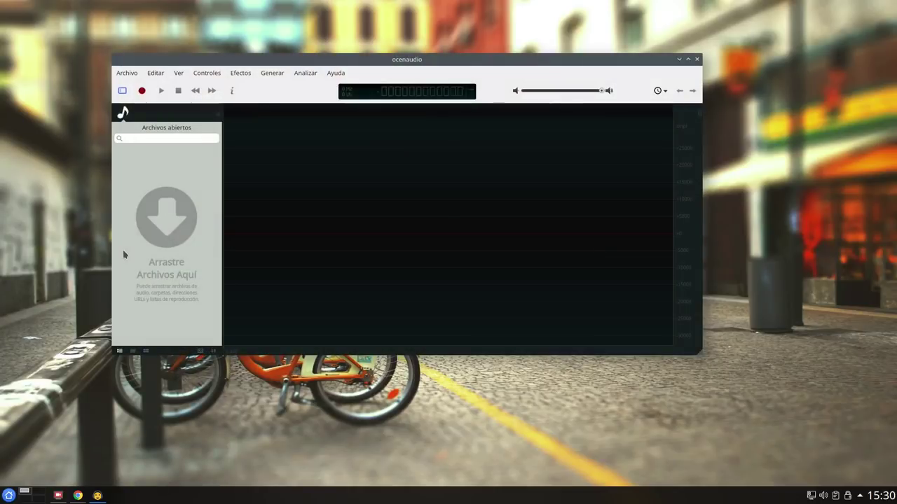
{"action": "left_click_drag", "start_coordinate": [378, 61], "coordinate": [422, 59]}
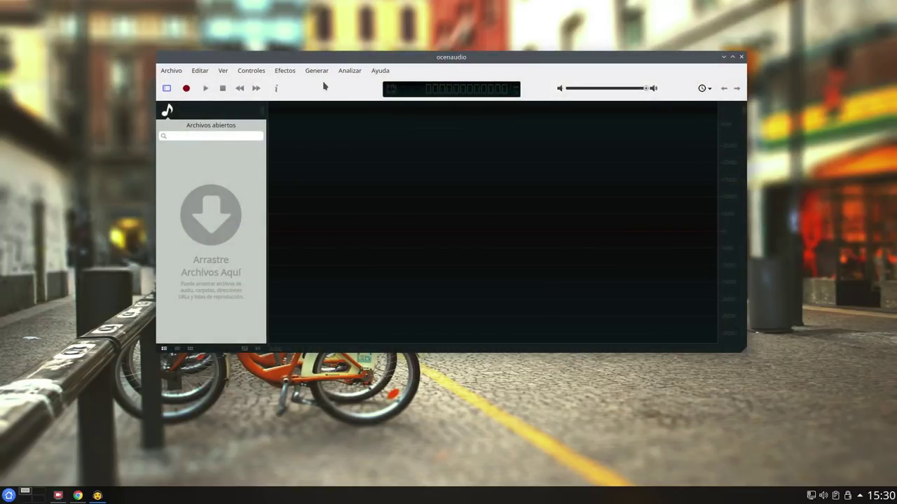
Step: View ocenaudio's version information and close the program
{"action": "left_click", "coordinate": [375, 71]}
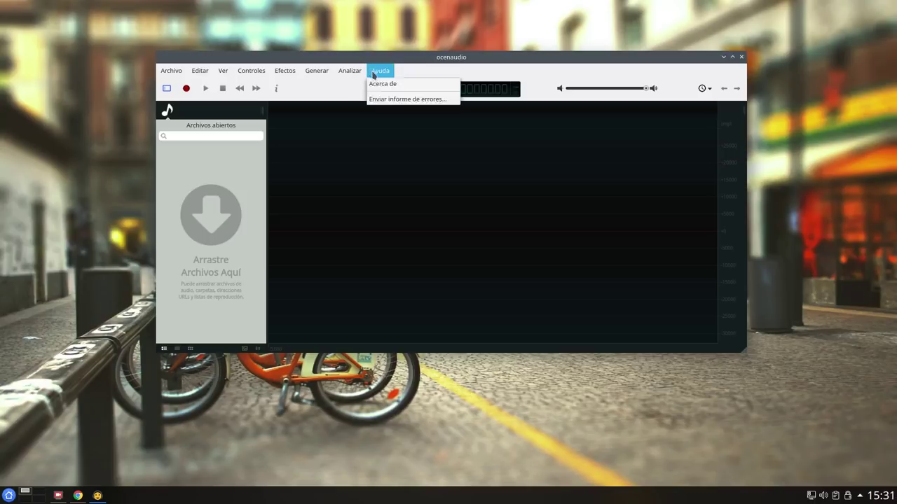
{"action": "left_click", "coordinate": [390, 88]}
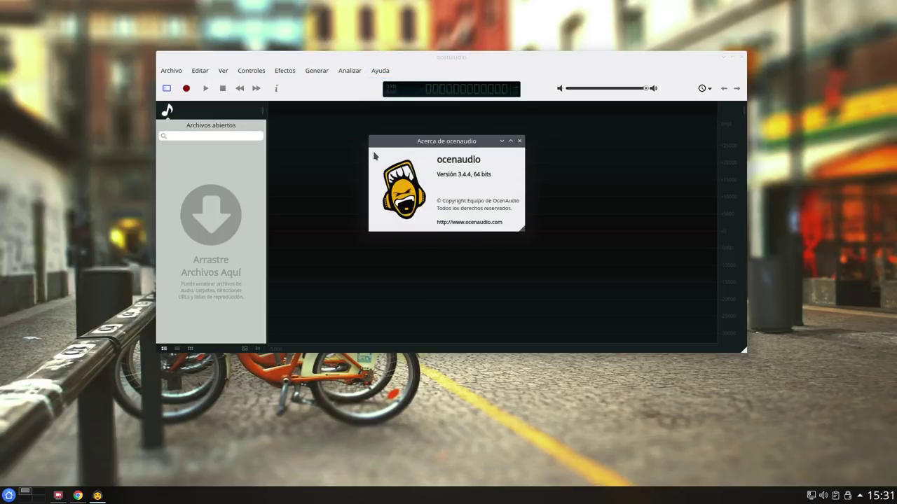
{"action": "left_click", "coordinate": [519, 141]}
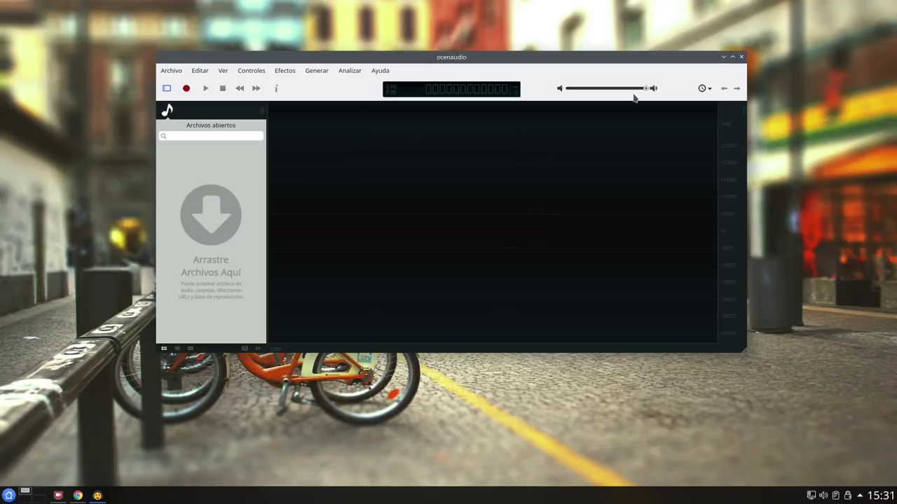
{"action": "left_click", "coordinate": [741, 56]}
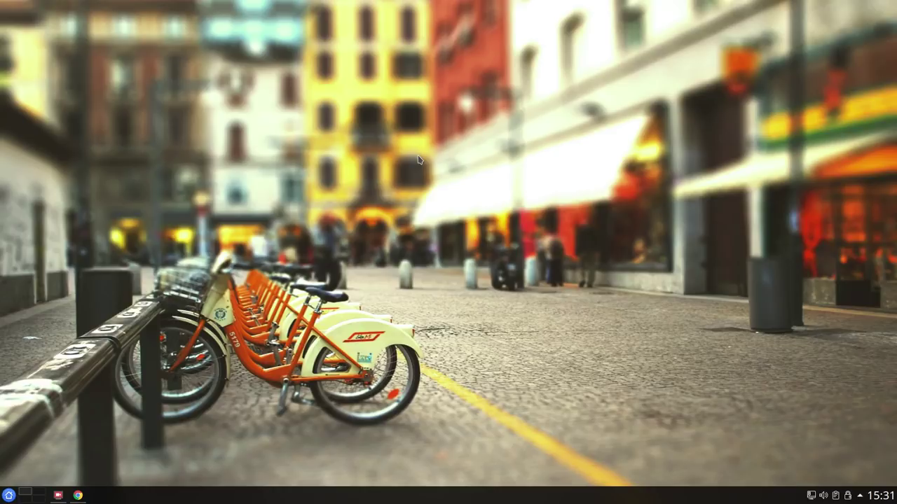
Step: Launch GIMP from the graphics applications and move its toolbox window closer to the main window
{"action": "left_click", "coordinate": [8, 495]}
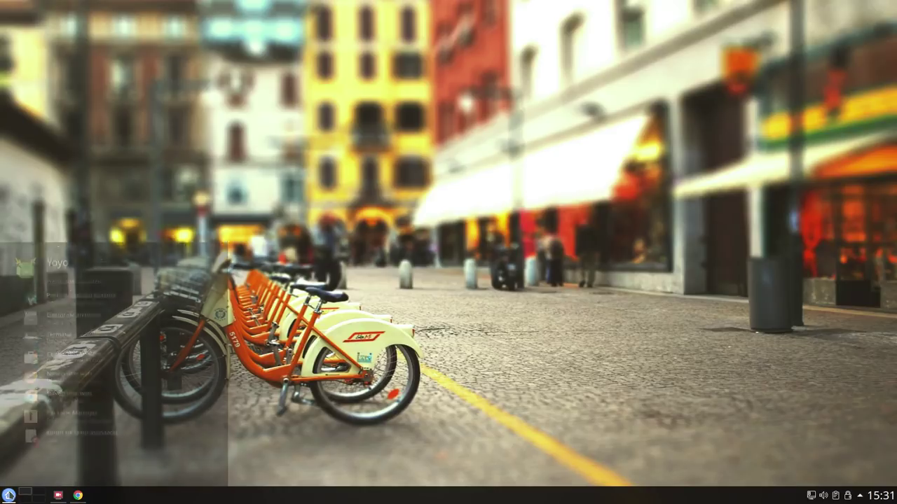
{"action": "left_click", "coordinate": [123, 472]}
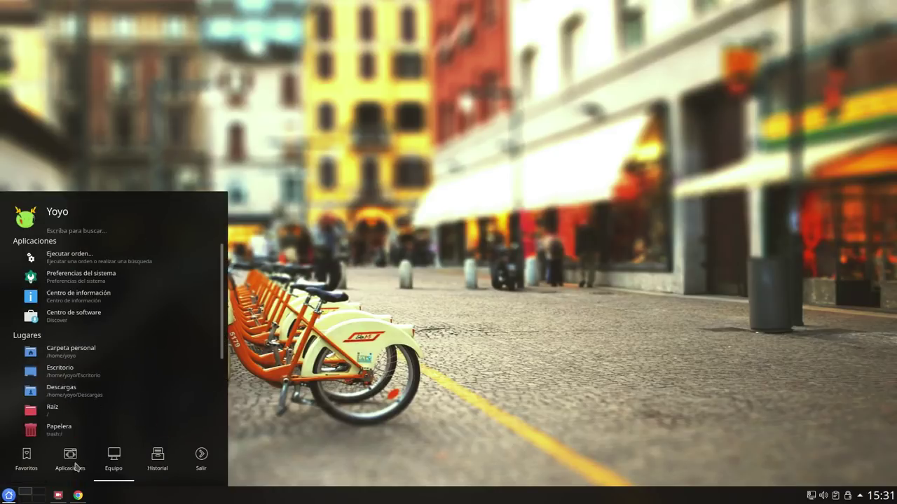
{"action": "left_click", "coordinate": [73, 450]}
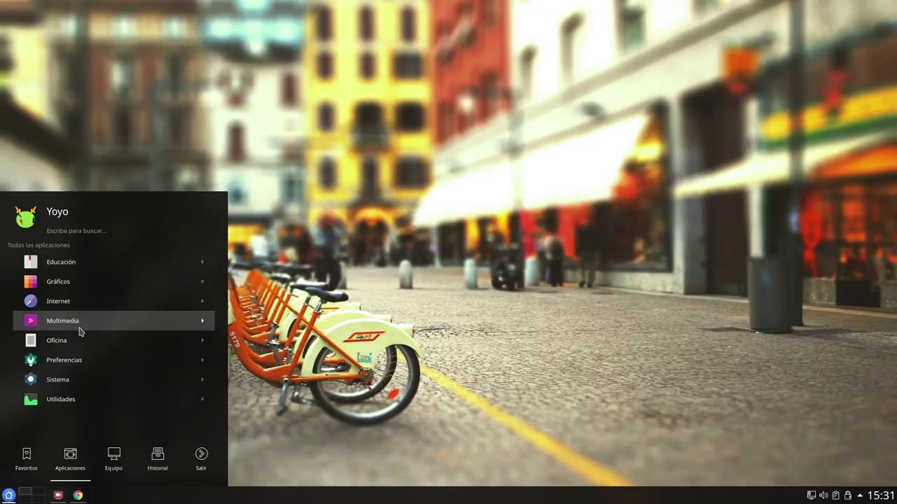
{"action": "left_click", "coordinate": [77, 282]}
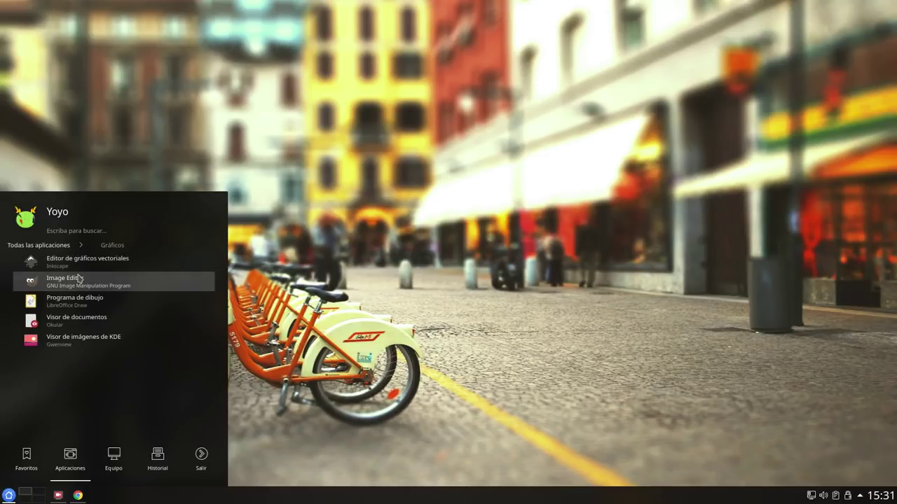
{"action": "left_click", "coordinate": [79, 286]}
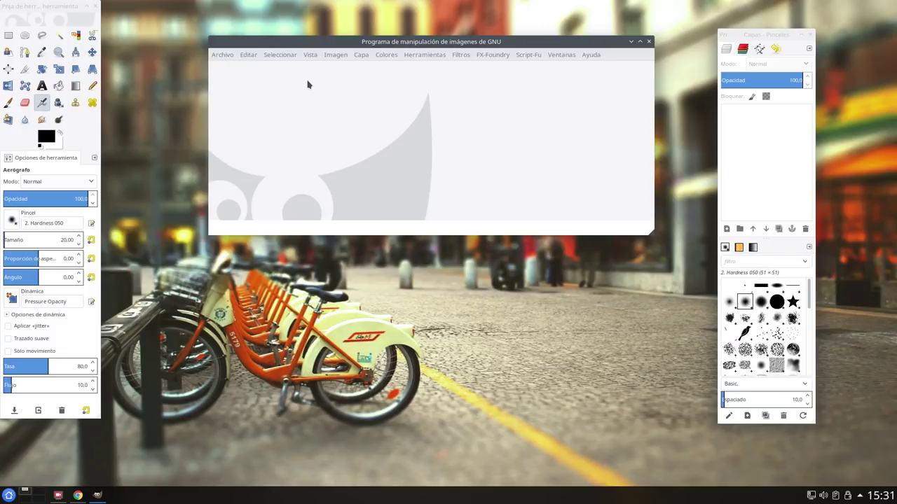
{"action": "left_click", "coordinate": [53, 8]}
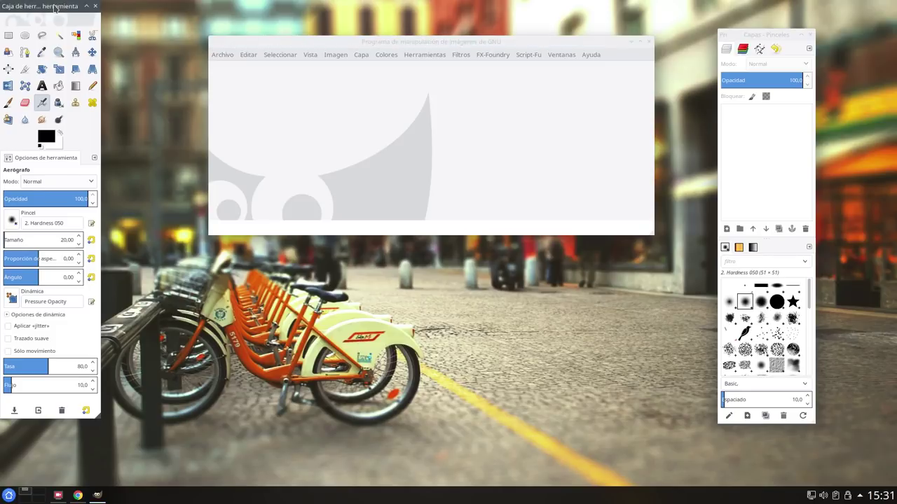
{"action": "left_click_drag", "start_coordinate": [54, 9], "coordinate": [96, 24]}
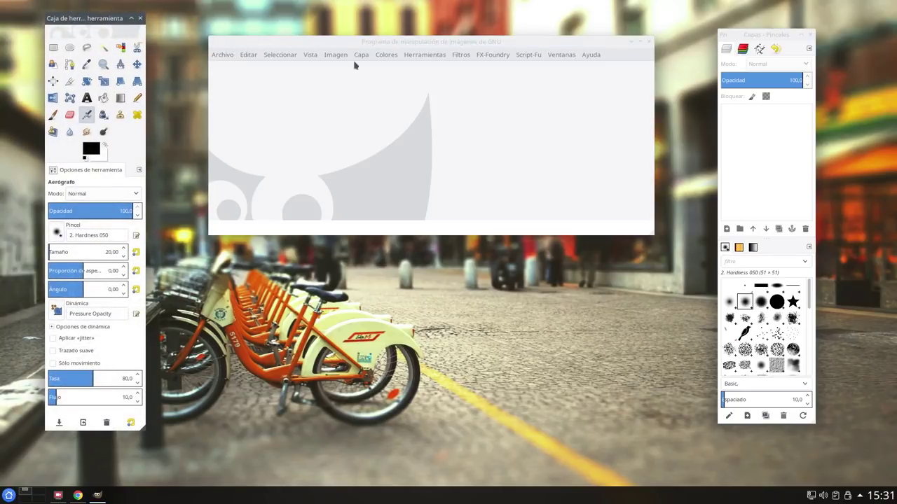
Step: View GIMP's version in its About dialog and quit the program
{"action": "left_click", "coordinate": [400, 41]}
{"action": "left_click", "coordinate": [592, 55]}
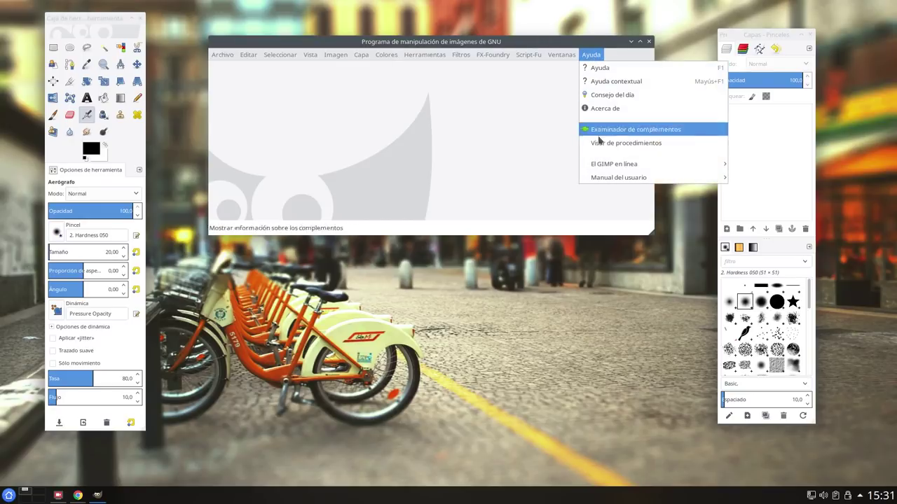
{"action": "left_click", "coordinate": [604, 109]}
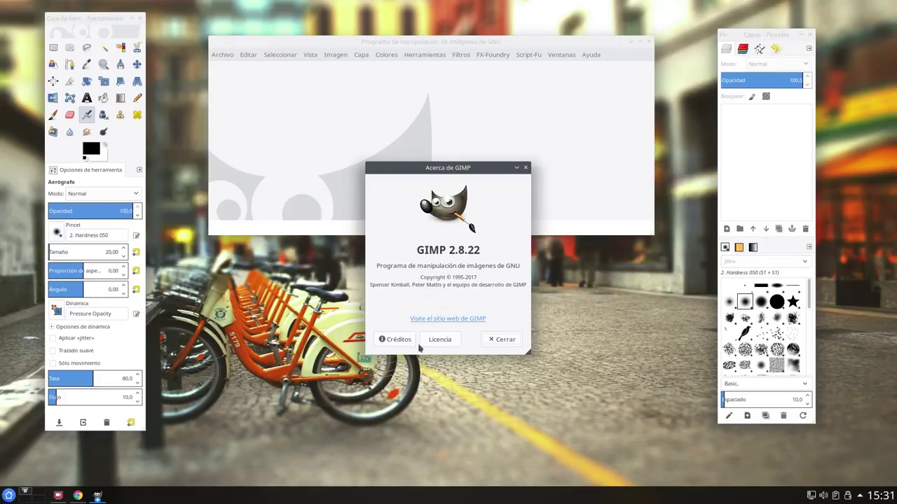
{"action": "left_click", "coordinate": [503, 339]}
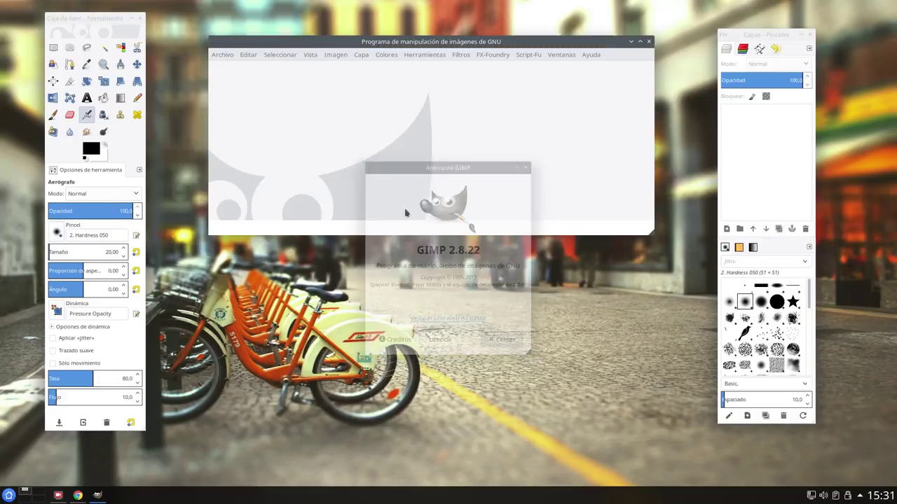
{"action": "left_click", "coordinate": [230, 58]}
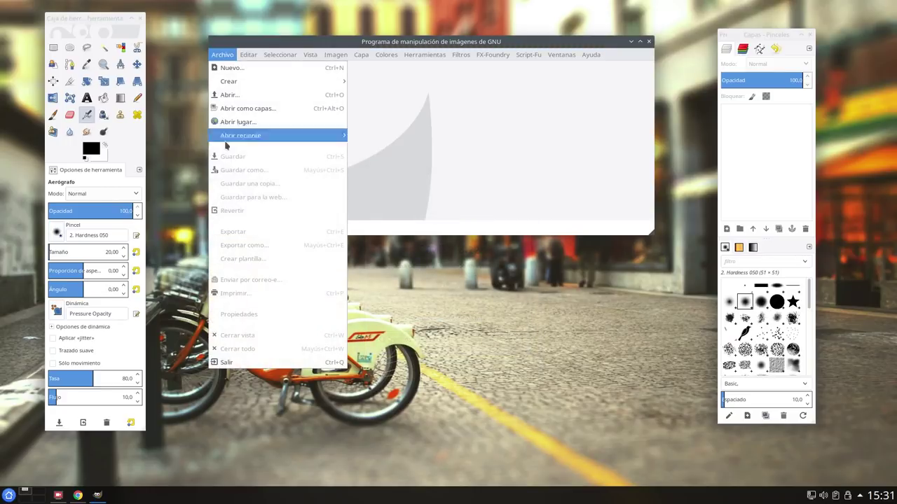
{"action": "left_click", "coordinate": [231, 360]}
Step: Open the HandBrake media transcoder from the multimedia applications to examine its main window, and close it
{"action": "left_click", "coordinate": [8, 495]}
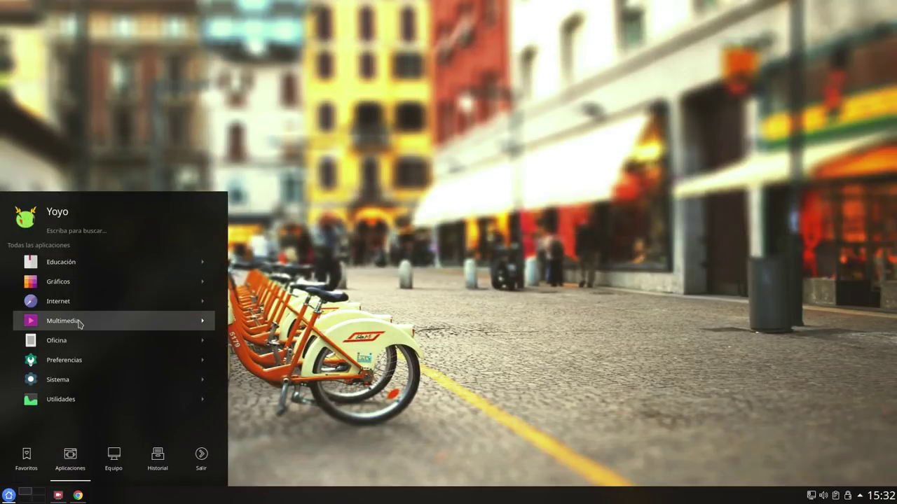
{"action": "left_click", "coordinate": [76, 321]}
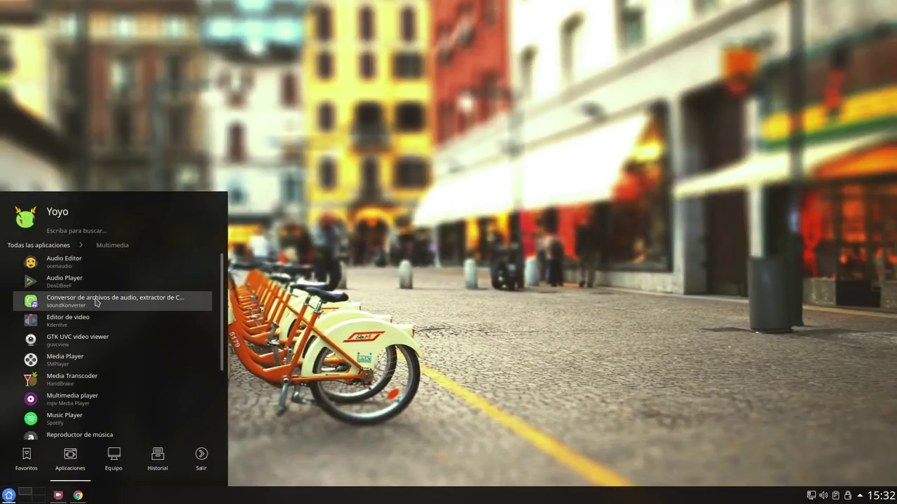
{"action": "scroll", "coordinate": [92, 293], "scroll_direction": "down", "scroll_amount": 3}
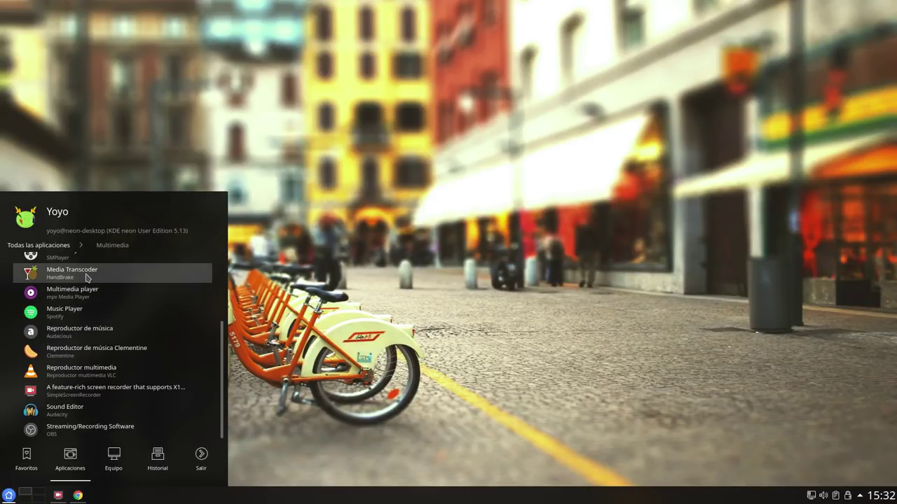
{"action": "left_click", "coordinate": [87, 278]}
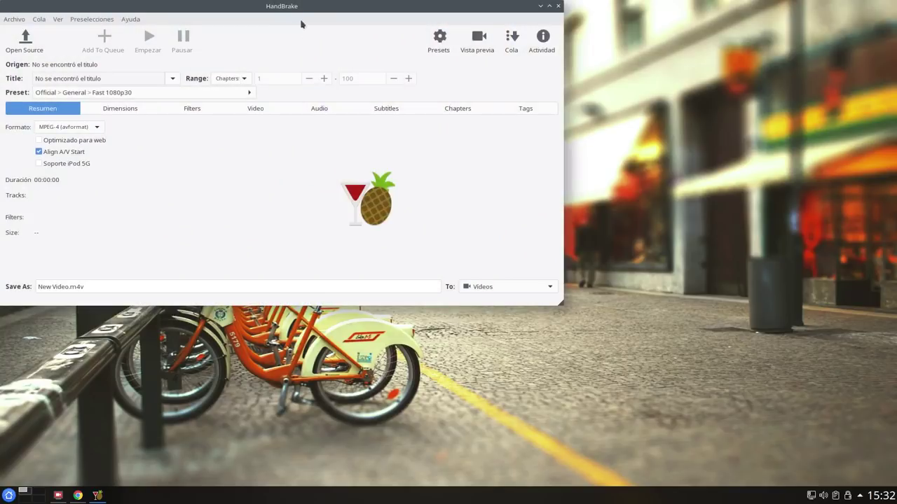
{"action": "left_click_drag", "start_coordinate": [279, 12], "coordinate": [435, 64]}
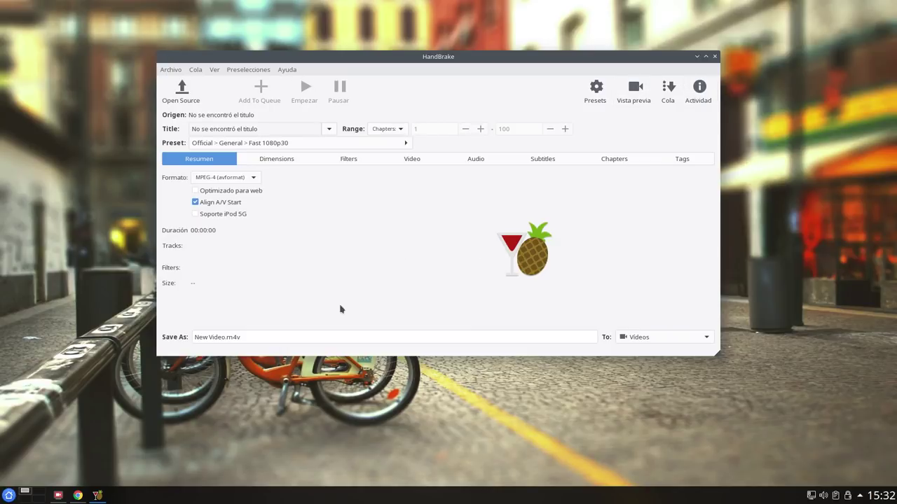
{"action": "left_click_drag", "start_coordinate": [441, 62], "coordinate": [431, 117]}
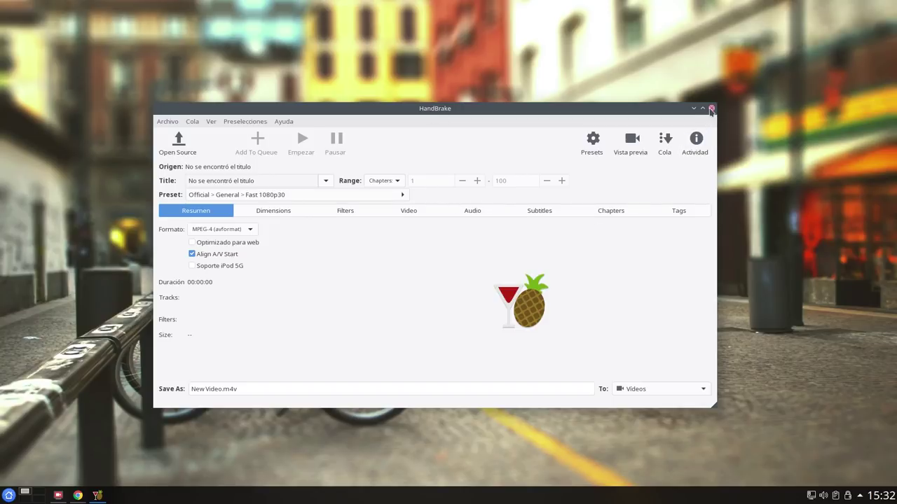
{"action": "left_click", "coordinate": [711, 108]}
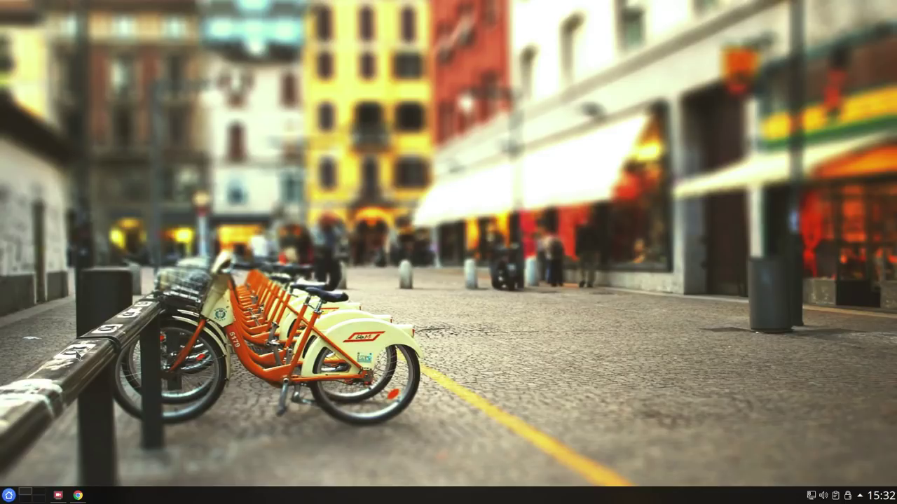
Step: Open the System Settings, center the window on the desktop and display the application style settings
{"action": "left_click", "coordinate": [8, 495]}
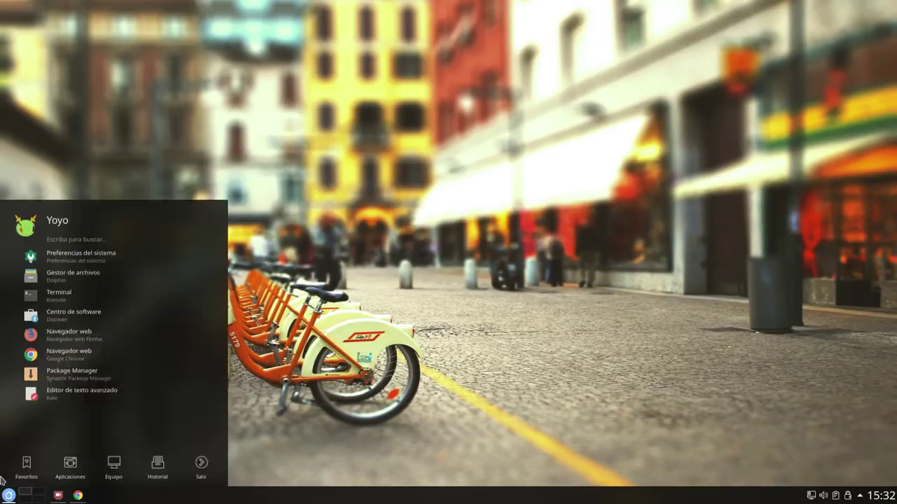
{"action": "left_click", "coordinate": [30, 253]}
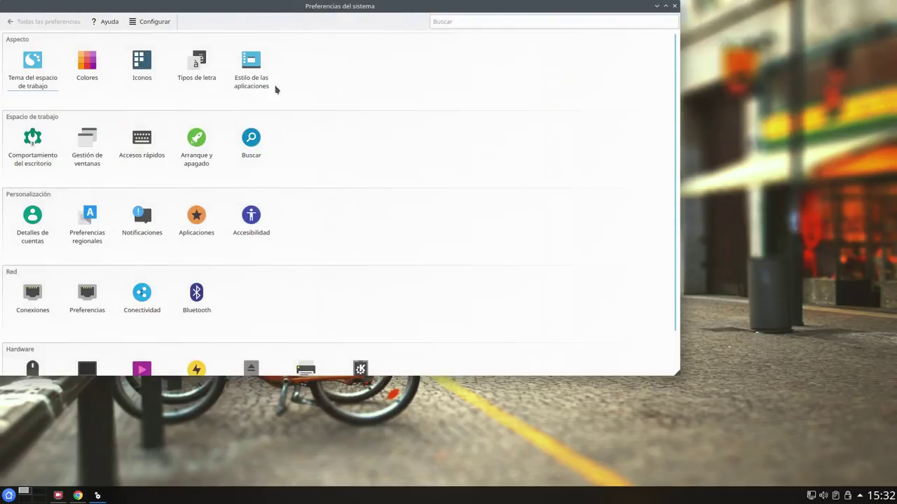
{"action": "left_click_drag", "start_coordinate": [245, 10], "coordinate": [371, 42]}
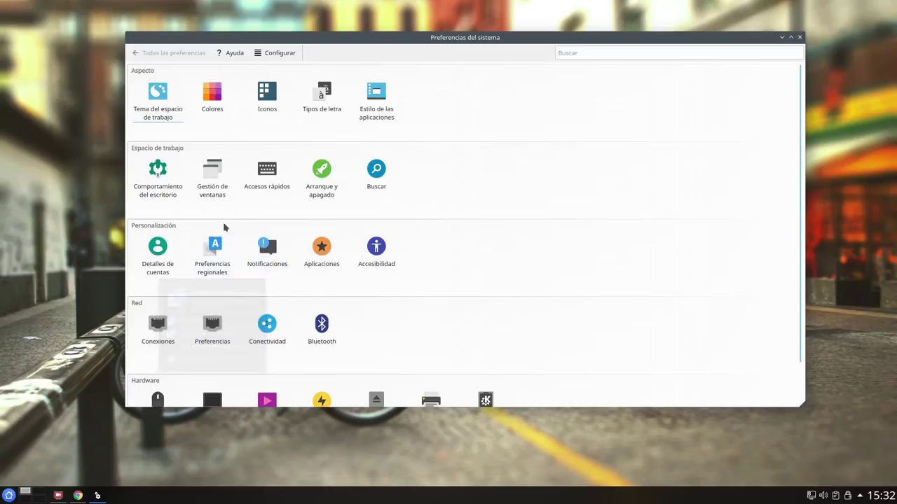
{"action": "left_click", "coordinate": [379, 110]}
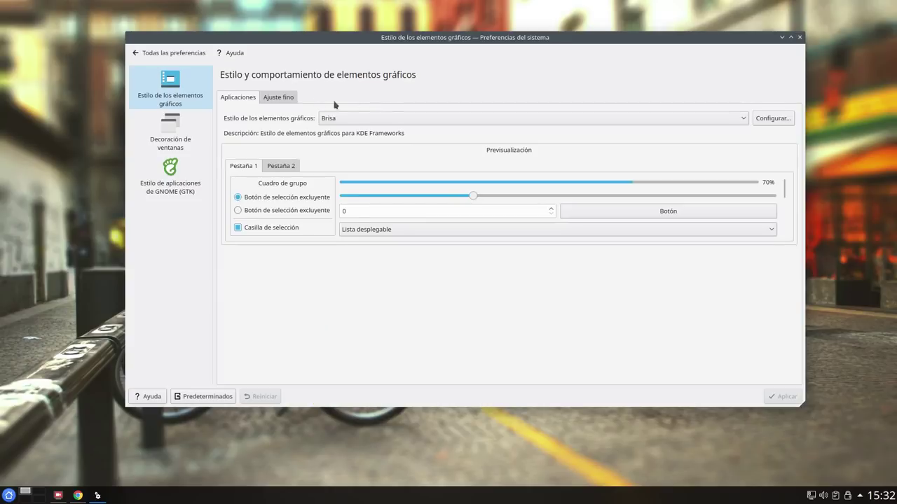
Step: Examine the Breeze window decoration's general settings, including its available button sizes, and cancel the configuration
{"action": "left_click", "coordinate": [181, 127]}
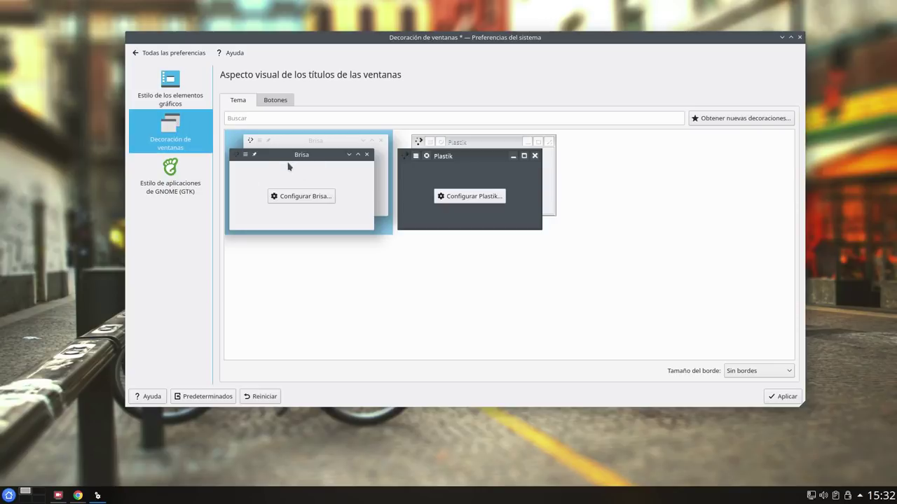
{"action": "left_click", "coordinate": [314, 198]}
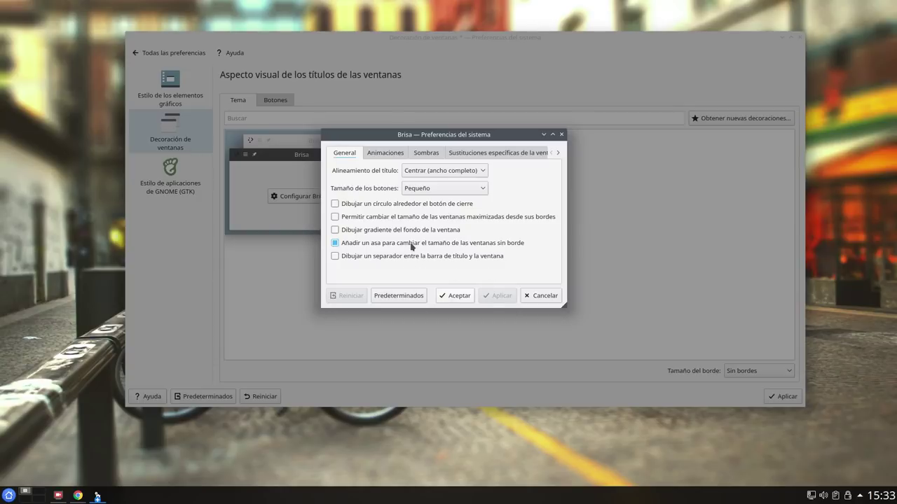
{"action": "left_click", "coordinate": [423, 191]}
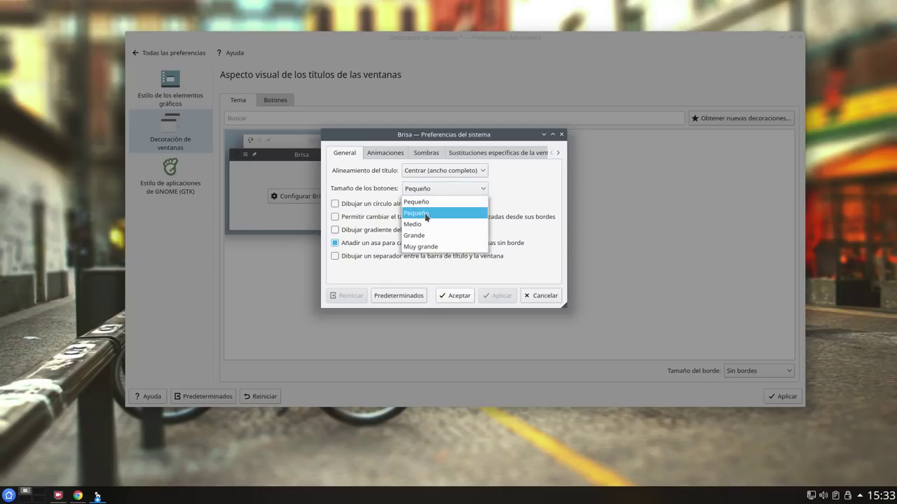
{"action": "left_click", "coordinate": [425, 213]}
{"action": "left_click", "coordinate": [546, 297]}
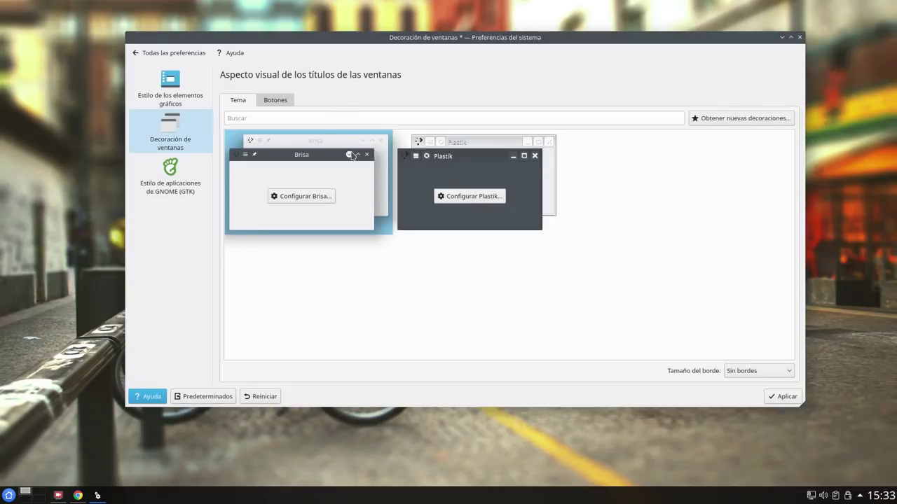
Step: Leave the window decoration settings, view the application color schemes with Breeze selected, and close the System Settings
{"action": "left_click", "coordinate": [187, 54]}
{"action": "left_click", "coordinate": [473, 226]}
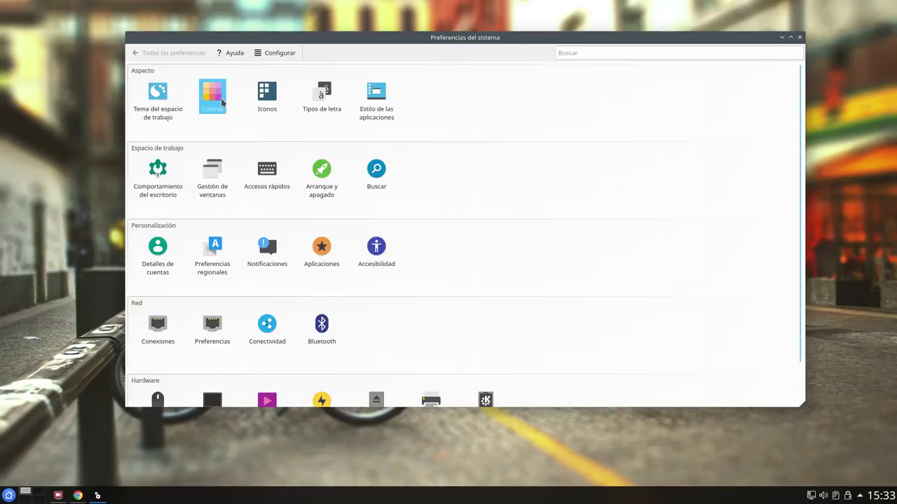
{"action": "left_click", "coordinate": [212, 98]}
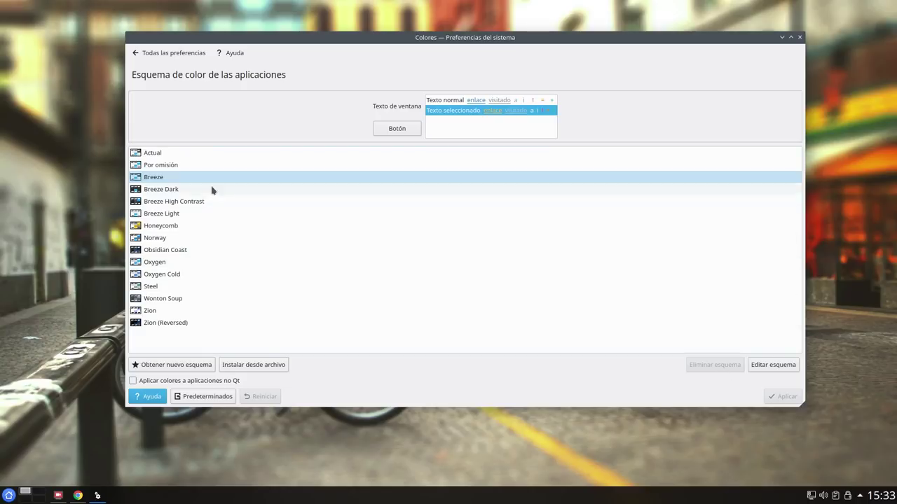
{"action": "left_click", "coordinate": [191, 181]}
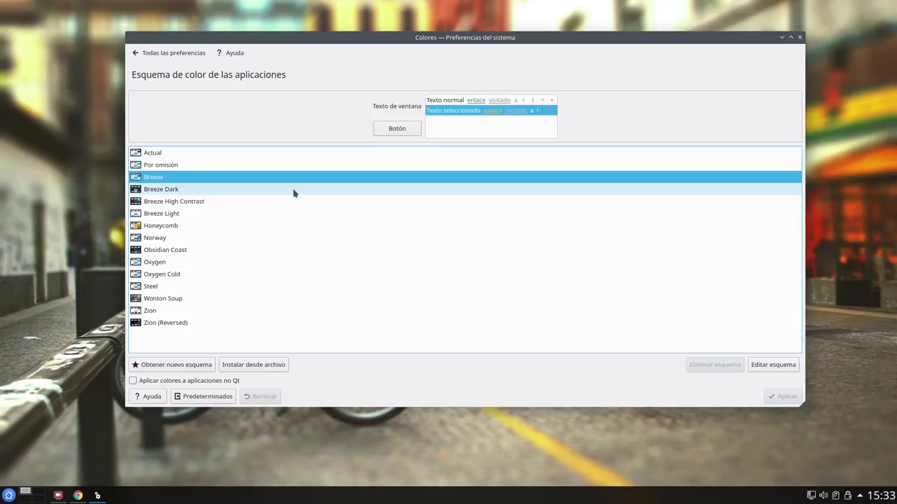
{"action": "left_click", "coordinate": [799, 37]}
Step: Switch to Google Chrome and open the bookmarked Salmorejo Geek blog in a new tab
{"action": "left_click", "coordinate": [77, 495]}
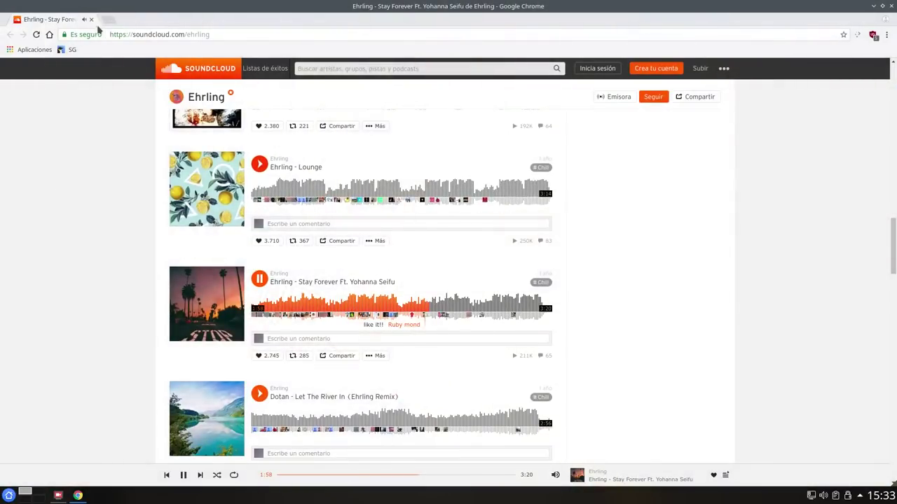
{"action": "left_click", "coordinate": [107, 19]}
{"action": "left_click", "coordinate": [66, 50]}
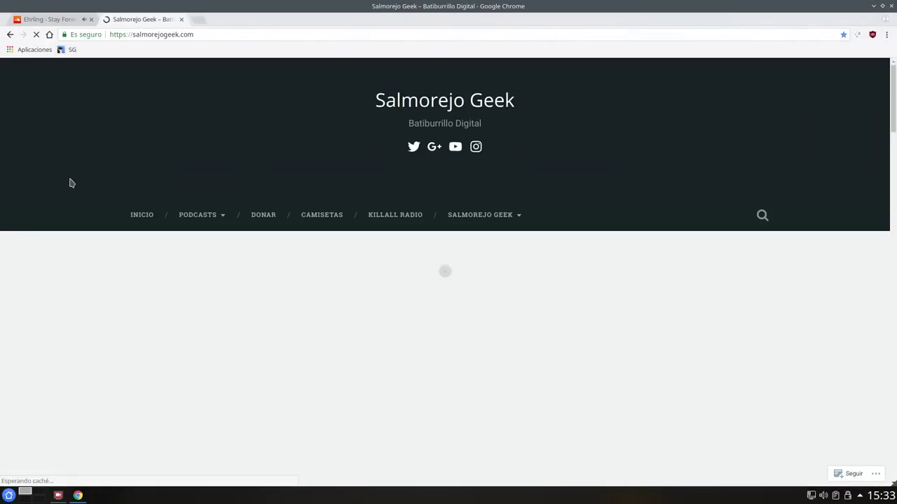
Step: Search the Salmorejo Geek blog for "ppa papirus"
{"action": "left_click", "coordinate": [762, 215]}
{"action": "left_click", "coordinate": [139, 115]}
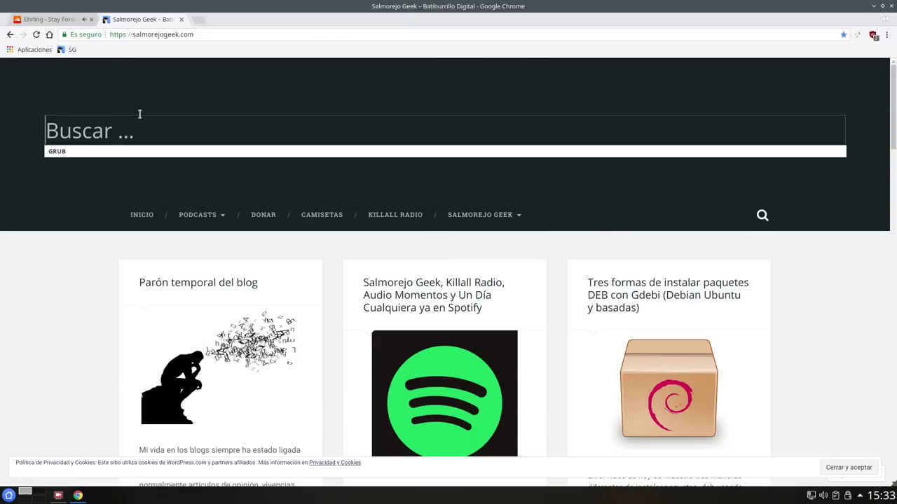
{"action": "type", "text": "ppa p"}
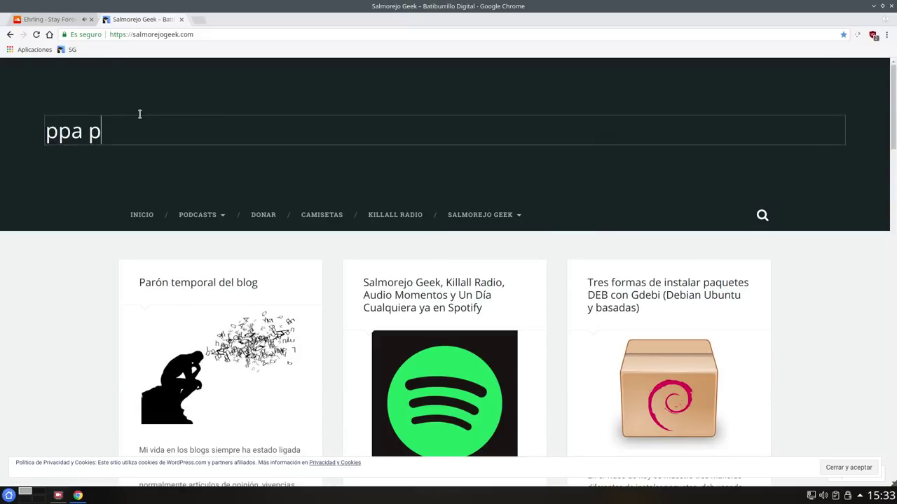
{"action": "type", "text": "apirus"}
{"action": "key", "text": "Return"}
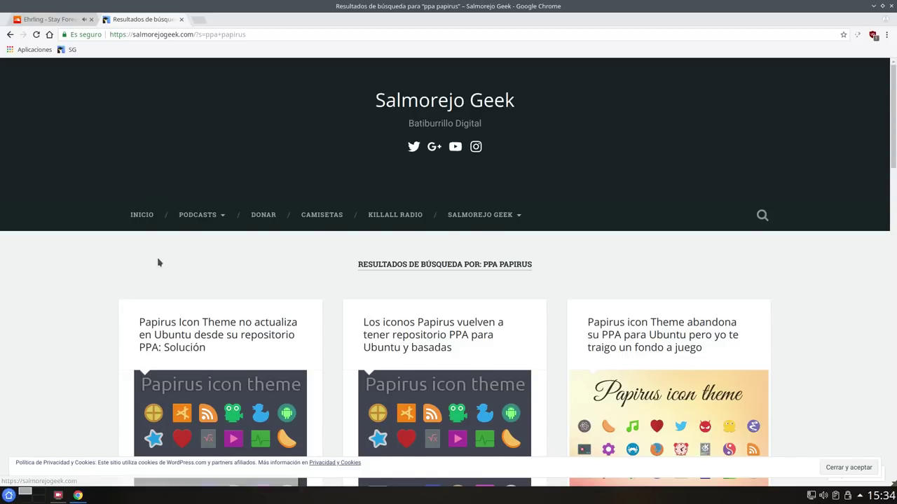
Step: Open the article "Los iconos Papirus vuelven a tener repositorio PPA para Ubuntu y basadas" and find its installation commands
{"action": "scroll", "coordinate": [159, 260], "scroll_direction": "down", "scroll_amount": 3}
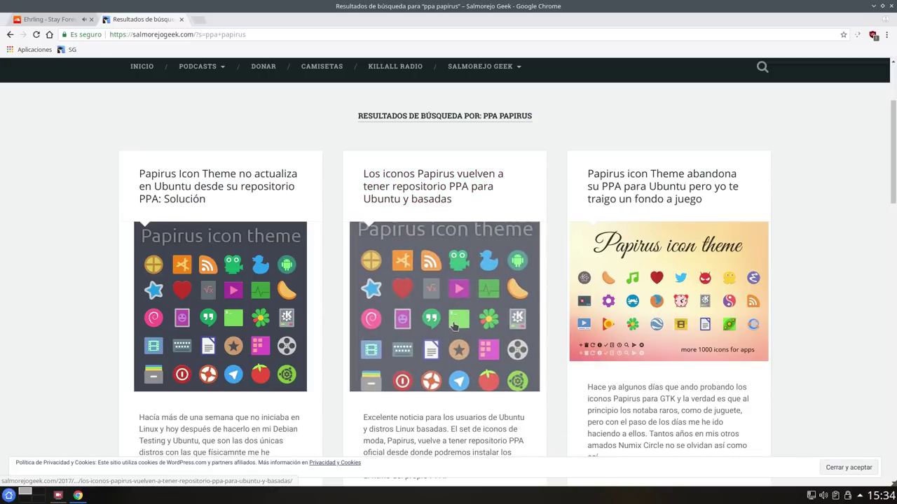
{"action": "left_click", "coordinate": [483, 334]}
{"action": "scroll", "coordinate": [145, 311], "scroll_direction": "down", "scroll_amount": 10}
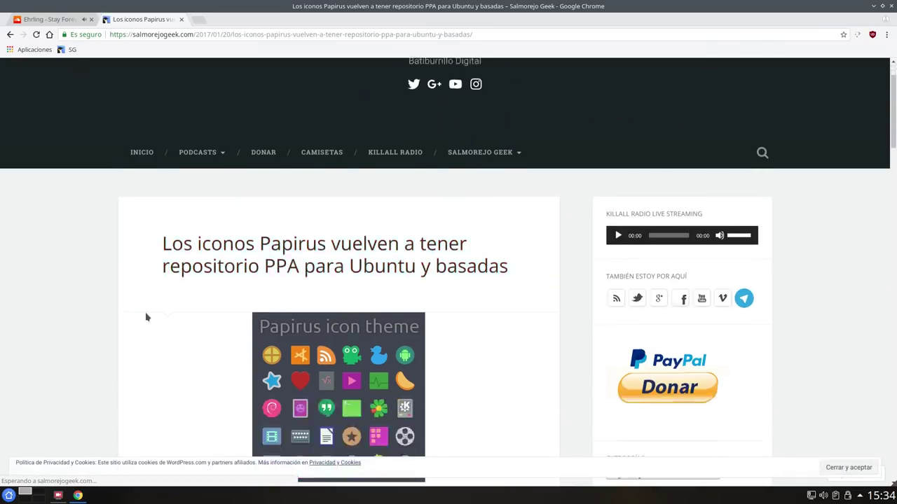
{"action": "scroll", "coordinate": [147, 296], "scroll_direction": "down", "scroll_amount": 3}
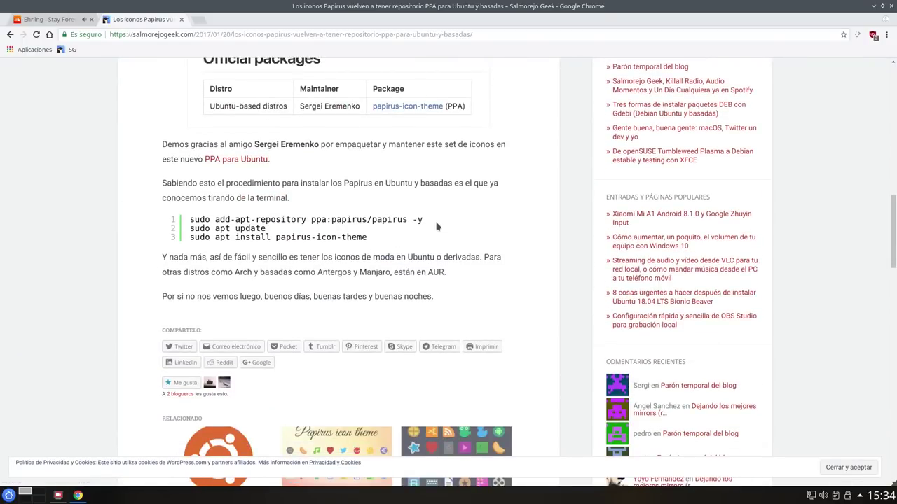
Step: Highlight the article's commands for adding the Papirus PPA, updating and installing papirus-icon-theme, and minimize the browser
{"action": "left_click_drag", "start_coordinate": [424, 219], "coordinate": [178, 220]}
{"action": "left_click", "coordinate": [273, 234]}
{"action": "left_click_drag", "start_coordinate": [293, 230], "coordinate": [168, 221]}
{"action": "left_click", "coordinate": [371, 241]}
{"action": "left_click_drag", "start_coordinate": [371, 241], "coordinate": [178, 240]}
{"action": "left_click", "coordinate": [376, 239]}
{"action": "scroll", "coordinate": [420, 241], "scroll_direction": "up", "scroll_amount": 8}
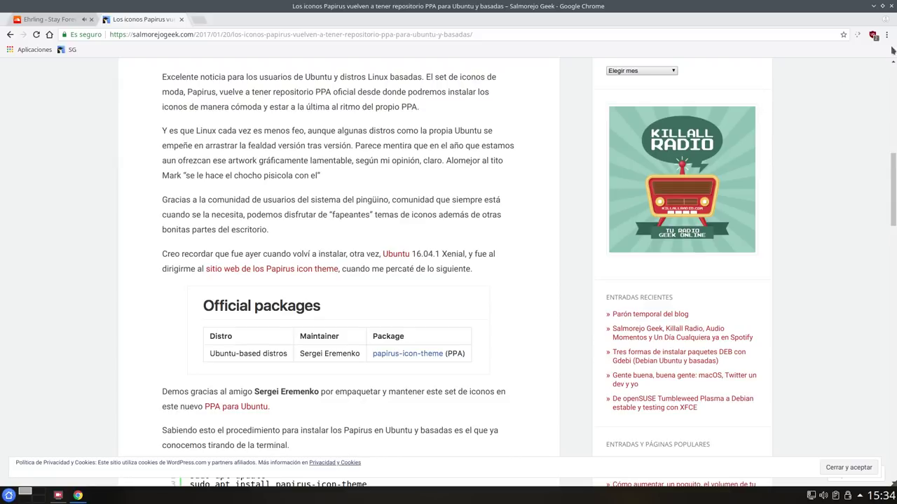
{"action": "left_click", "coordinate": [872, 6]}
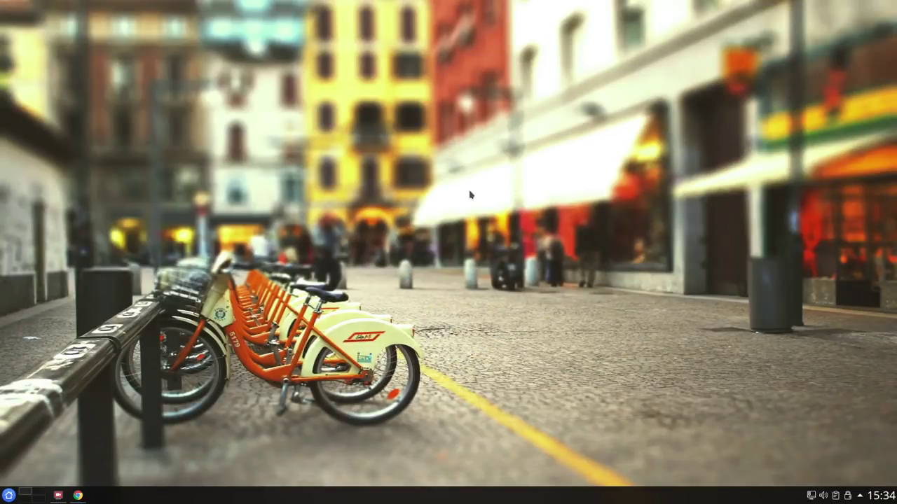
Step: Launch the Konsole terminal and move its window toward the middle of the desktop
{"action": "left_click", "coordinate": [9, 496]}
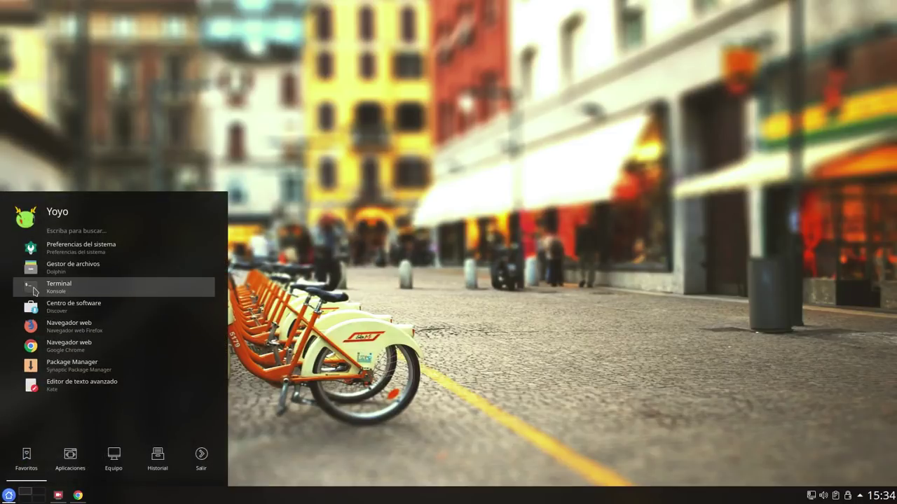
{"action": "left_click", "coordinate": [33, 289]}
{"action": "left_click_drag", "start_coordinate": [290, 6], "coordinate": [446, 42]}
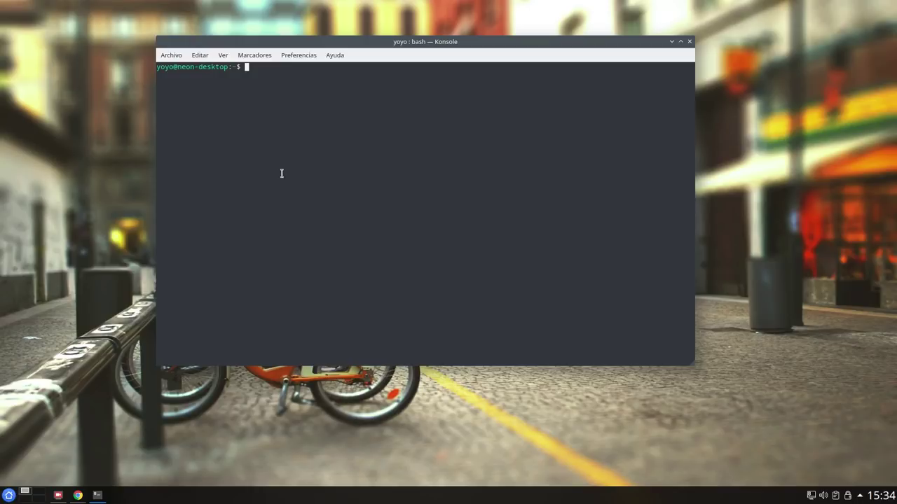
Step: Run "sudo apt install arc-theme" in the terminal and authorize it with the account password
{"action": "type", "text": "sudo apt install arc-theme"}
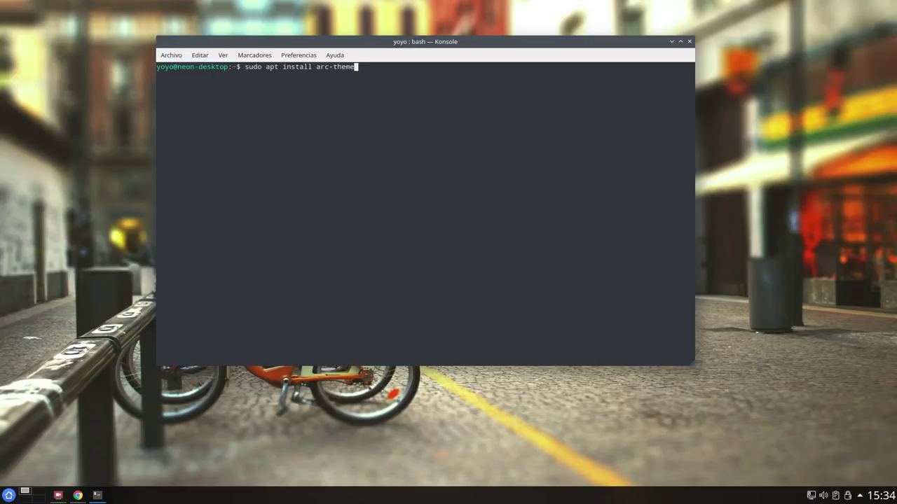
{"action": "key", "text": "Return"}
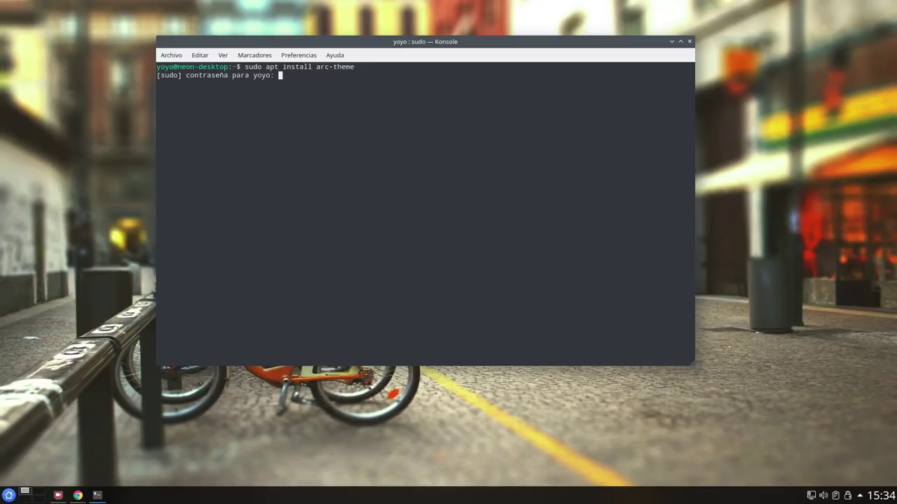
{"action": "key", "text": "Return"}
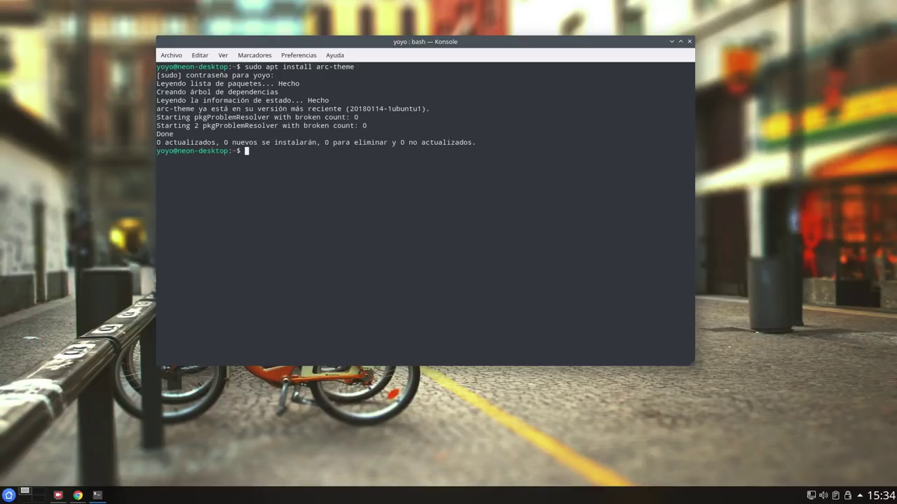
Step: Highlight the arc-theme installation command in the terminal, clear the selection and minimize the window
{"action": "left_click_drag", "start_coordinate": [355, 67], "coordinate": [236, 61]}
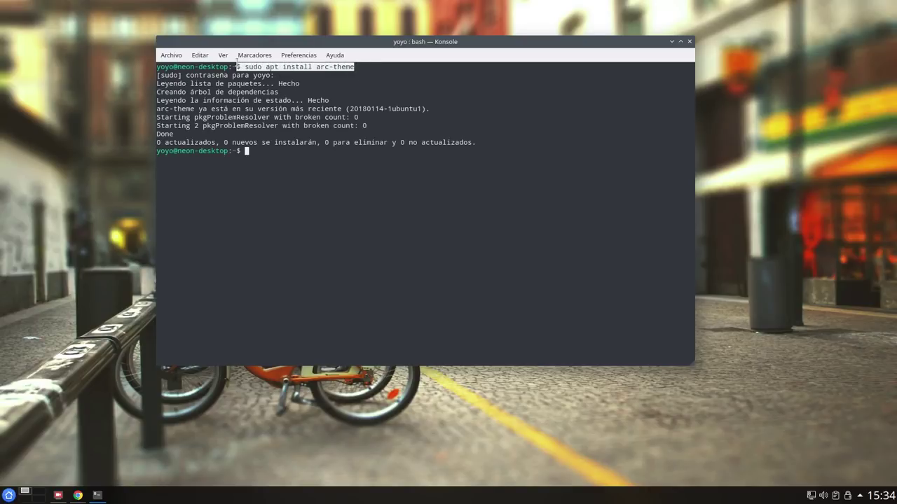
{"action": "left_click", "coordinate": [467, 115]}
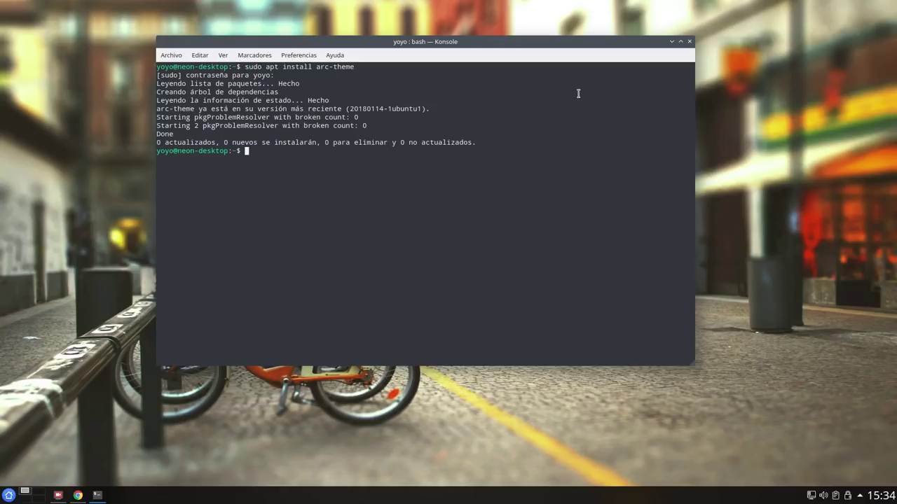
{"action": "left_click", "coordinate": [671, 41]}
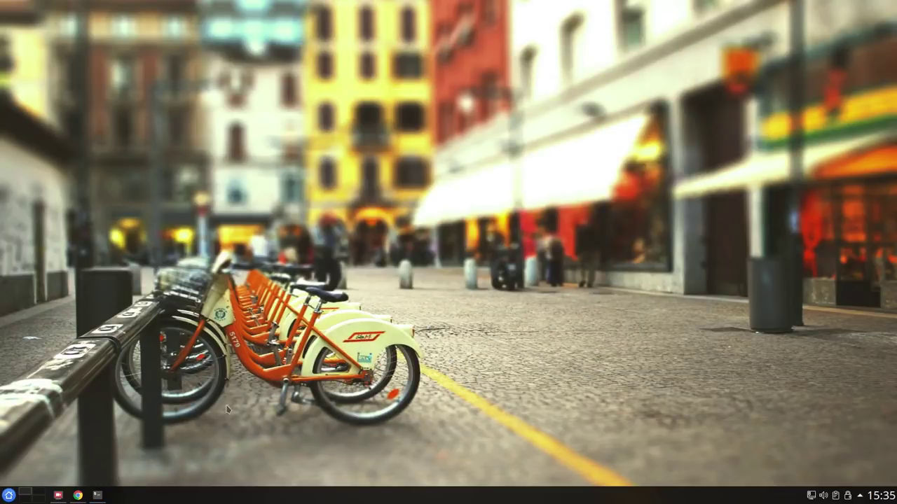
Step: Switch back to Google Chrome and look over the Papirus icon theme article and its icon preview
{"action": "left_click", "coordinate": [73, 498]}
{"action": "scroll", "coordinate": [305, 275], "scroll_direction": "up", "scroll_amount": 10}
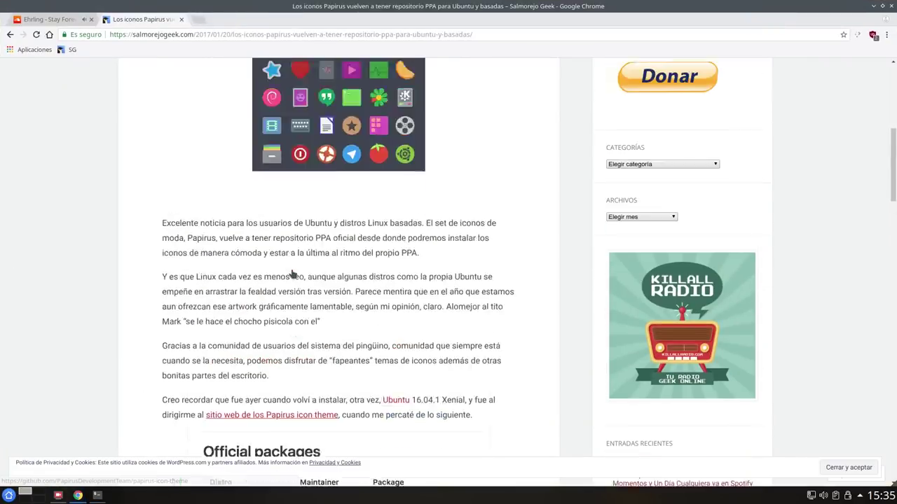
{"action": "scroll", "coordinate": [306, 280], "scroll_direction": "down", "scroll_amount": 3}
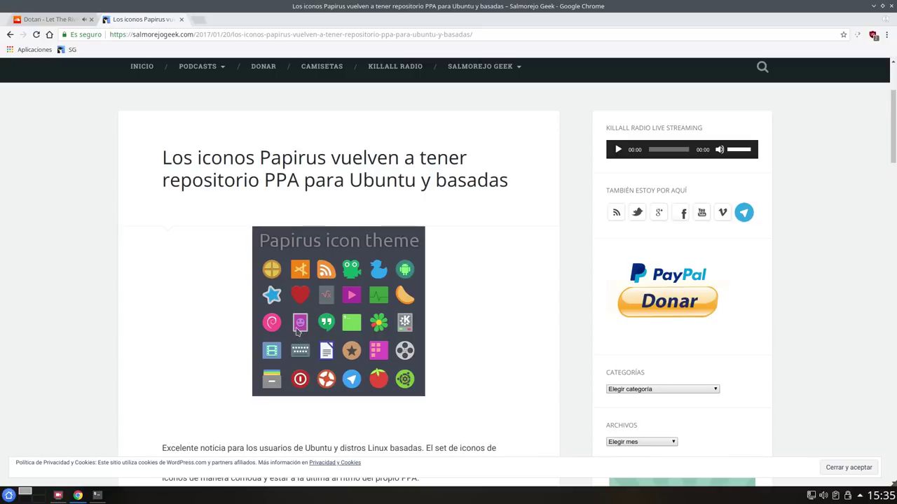
{"action": "scroll", "coordinate": [301, 319], "scroll_direction": "up", "scroll_amount": 4}
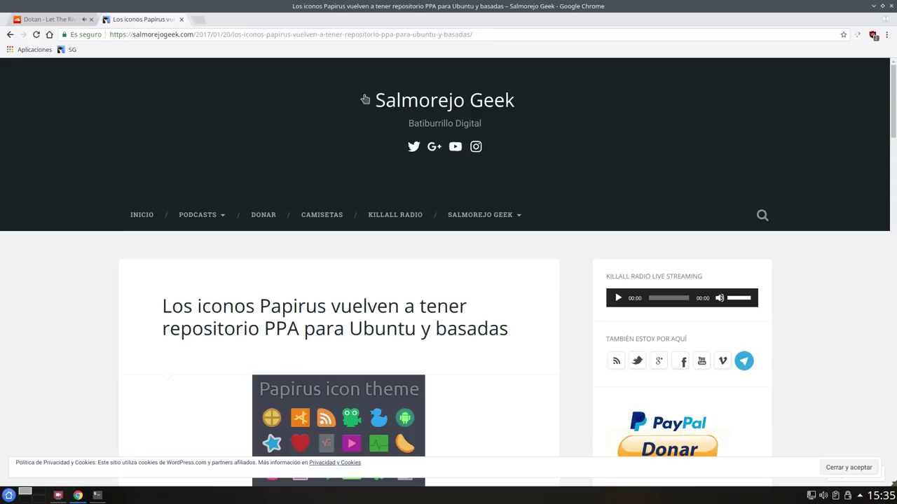
Step: Search Google for "adapta gtk theme" in a new tab
{"action": "left_click", "coordinate": [199, 20]}
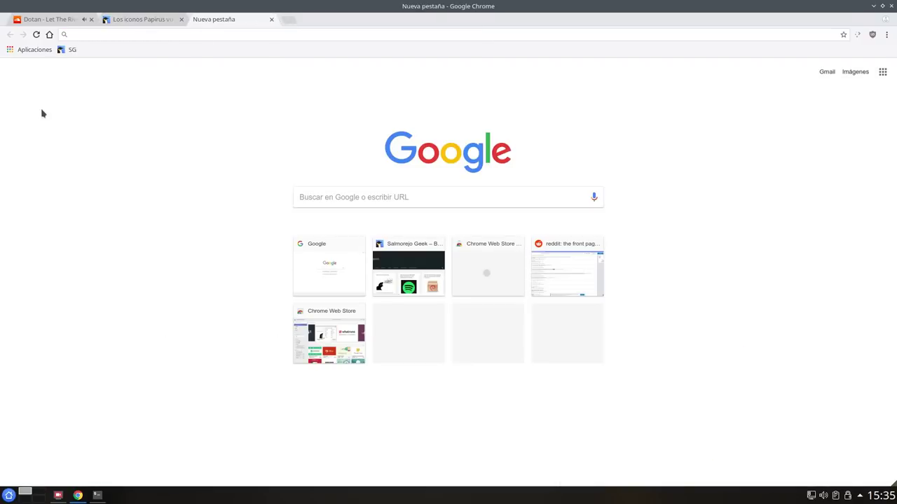
{"action": "left_click", "coordinate": [49, 34]}
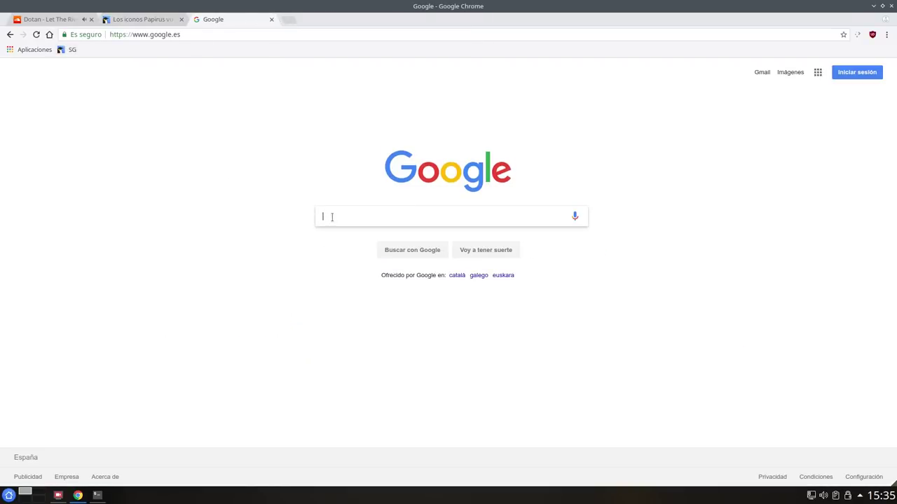
{"action": "type", "text": "adapta gtk t"}
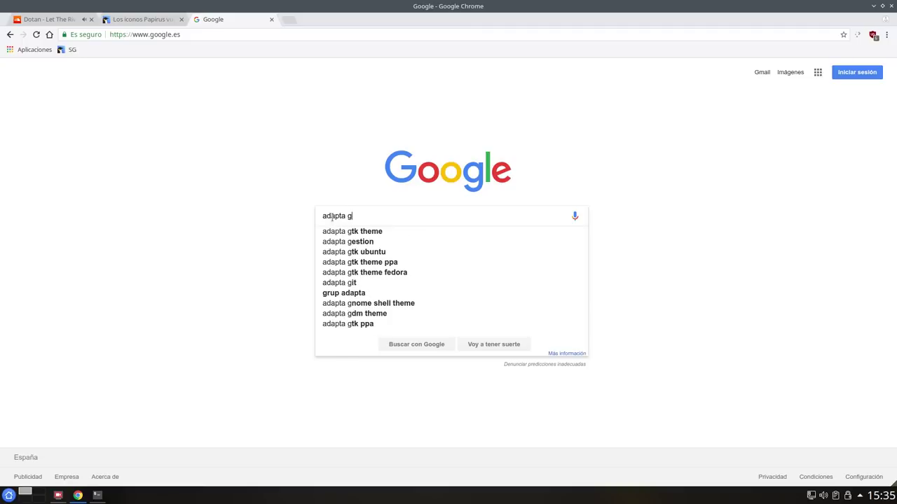
{"action": "type", "text": "me"}
{"action": "key", "text": "Return"}
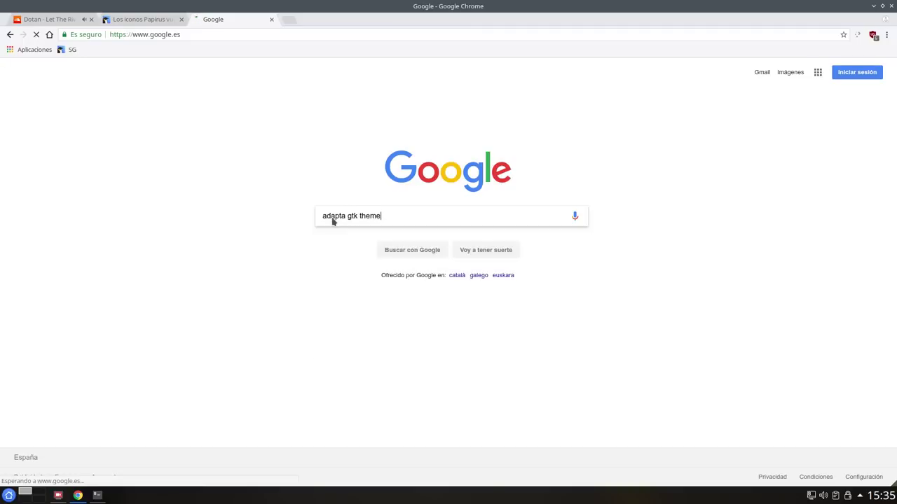
Step: Open the adapta-gtk-theme project on GitHub and look through its README's font notes, variant matrix and interface previews
{"action": "left_click", "coordinate": [152, 144]}
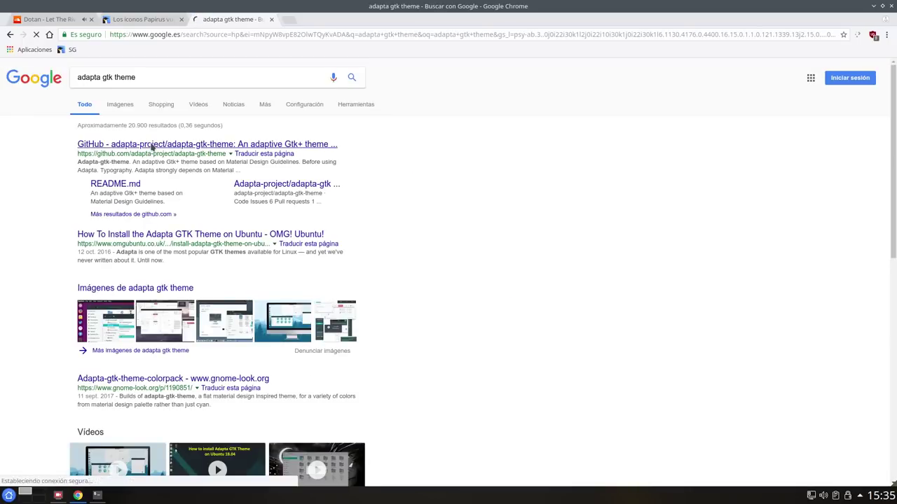
{"action": "scroll", "coordinate": [138, 212], "scroll_direction": "down", "scroll_amount": 1}
{"action": "scroll", "coordinate": [166, 186], "scroll_direction": "down", "scroll_amount": 15}
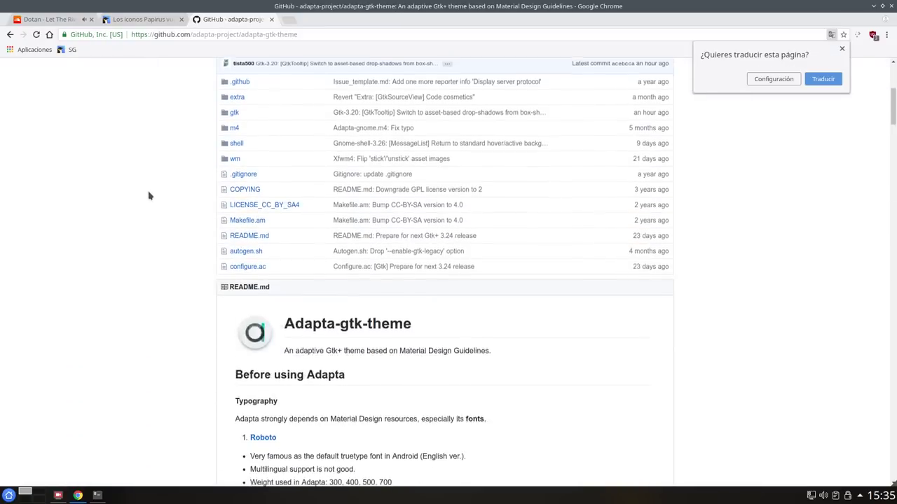
{"action": "scroll", "coordinate": [225, 237], "scroll_direction": "down", "scroll_amount": 1}
{"action": "scroll", "coordinate": [226, 237], "scroll_direction": "down", "scroll_amount": 12}
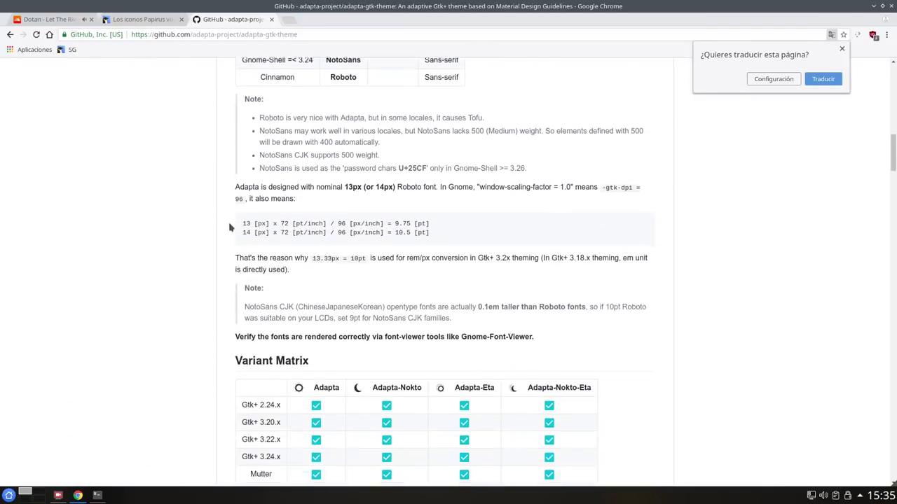
{"action": "scroll", "coordinate": [270, 221], "scroll_direction": "down", "scroll_amount": 10}
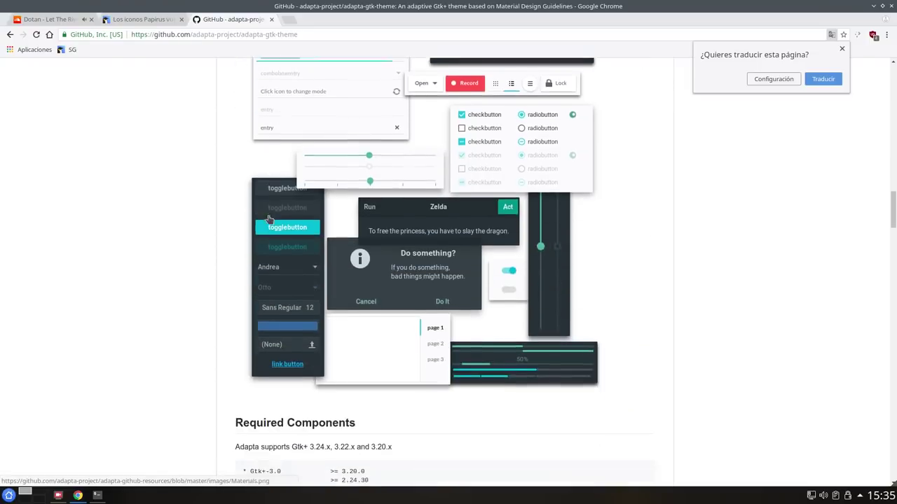
Step: Review the README's package installation options and supported desktop environments, and minimize the browser
{"action": "scroll", "coordinate": [245, 204], "scroll_direction": "down", "scroll_amount": 3}
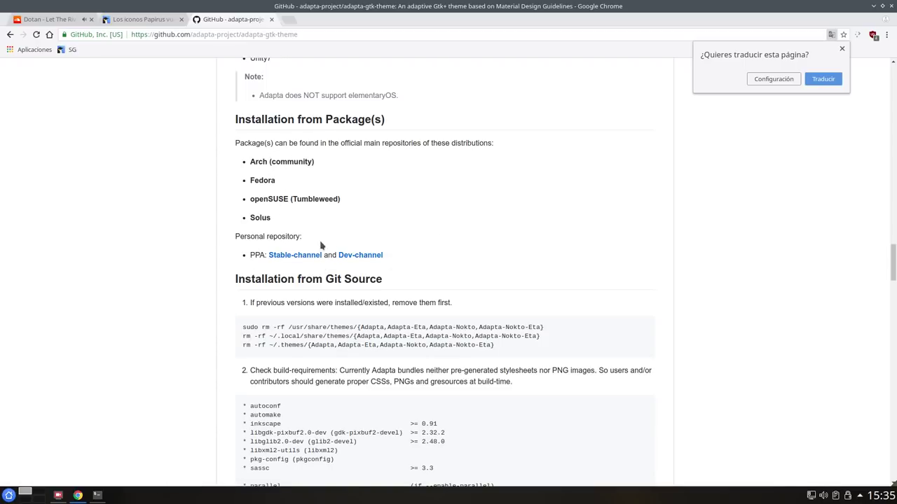
{"action": "scroll", "coordinate": [322, 243], "scroll_direction": "up", "scroll_amount": 3}
{"action": "scroll", "coordinate": [385, 238], "scroll_direction": "up", "scroll_amount": 1}
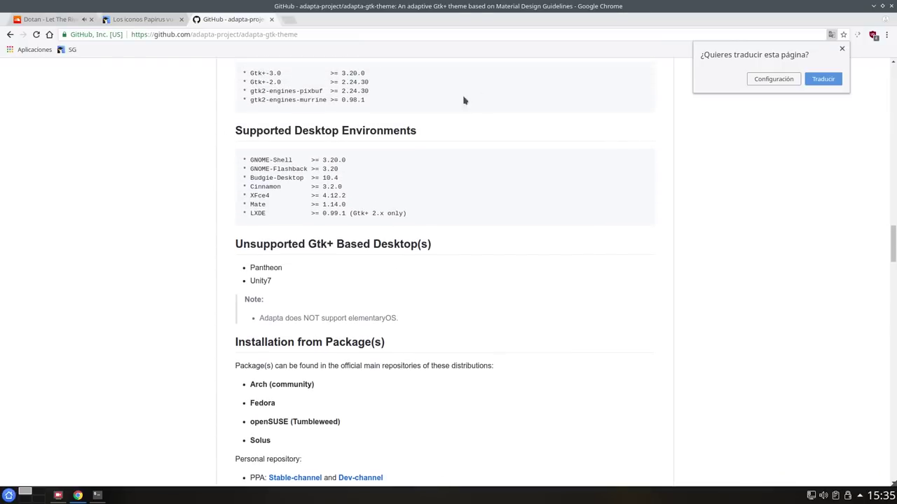
{"action": "left_click", "coordinate": [873, 6]}
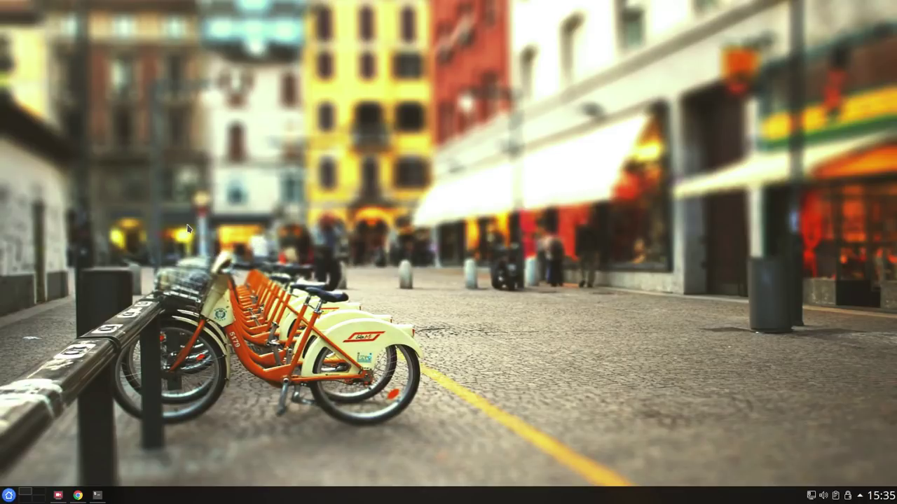
Step: Open the GNOME/GTK application style settings (Estilo de aplicaciones de GNOME) in Preferencias del sistema
{"action": "left_click", "coordinate": [8, 495]}
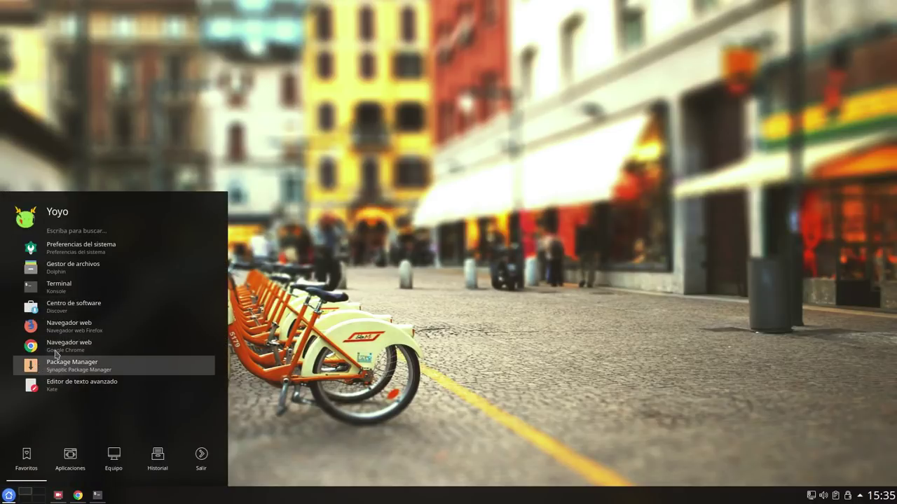
{"action": "left_click", "coordinate": [352, 275]}
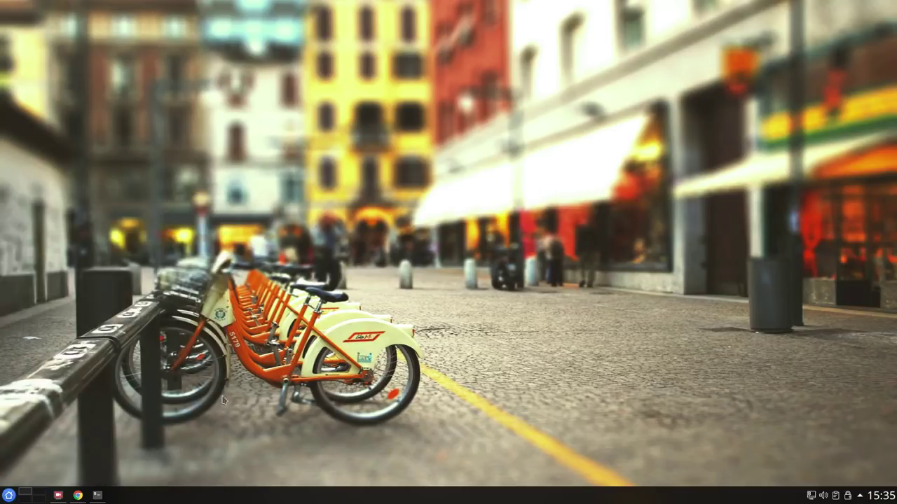
{"action": "left_click", "coordinate": [9, 495]}
{"action": "left_click", "coordinate": [30, 248]}
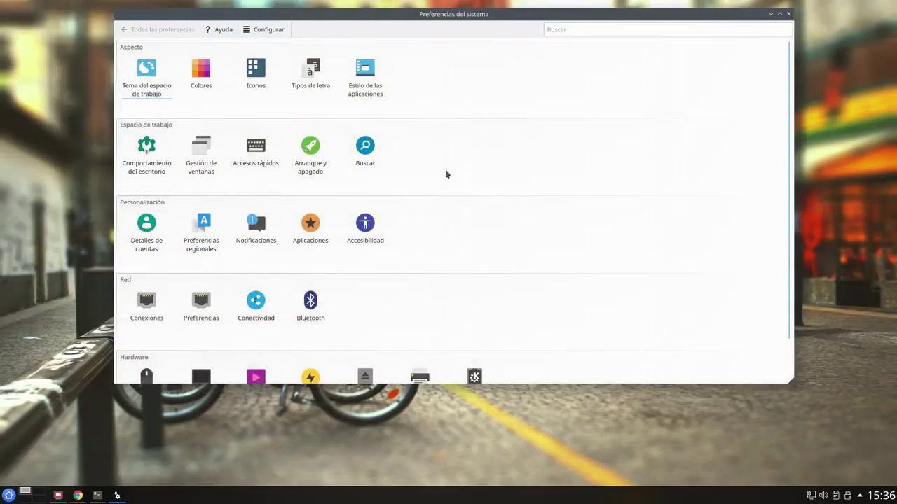
{"action": "left_click", "coordinate": [358, 79]}
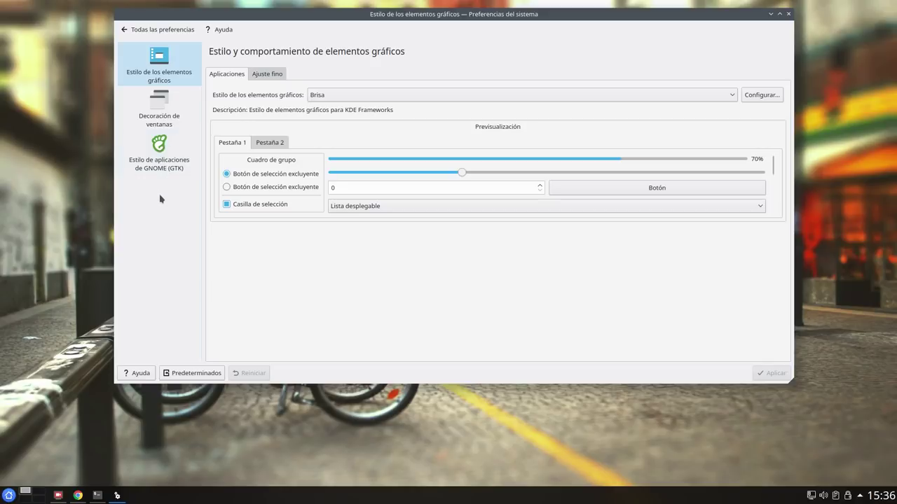
{"action": "left_click", "coordinate": [159, 152]}
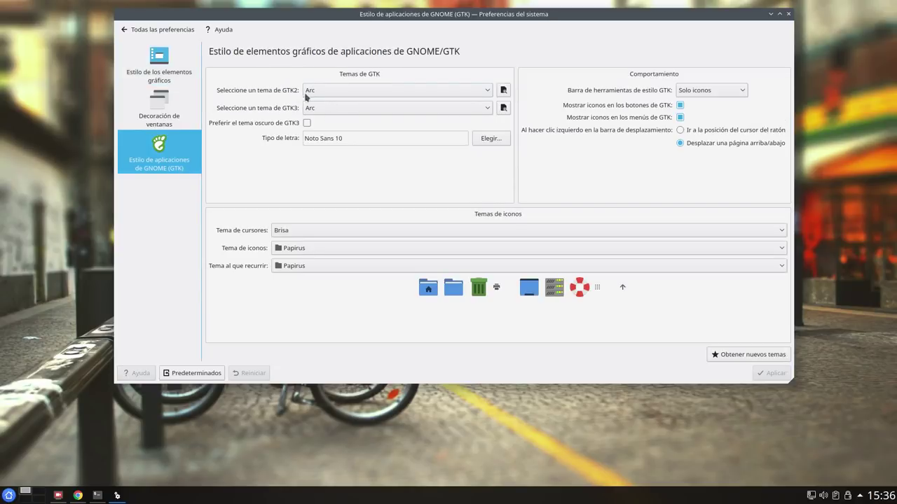
Step: Look over the available GTK2 and GTK3 themes, keeping Arc for both
{"action": "left_click", "coordinate": [328, 91]}
{"action": "left_click", "coordinate": [328, 92]}
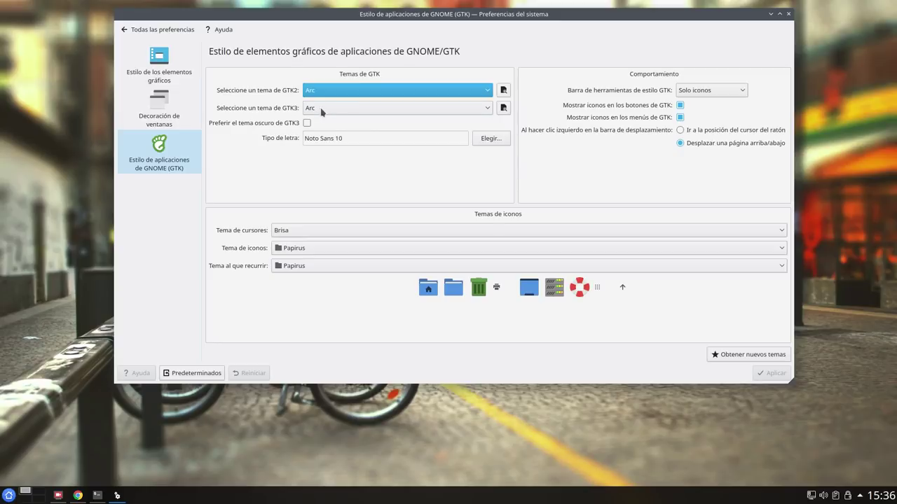
{"action": "left_click", "coordinate": [337, 108]}
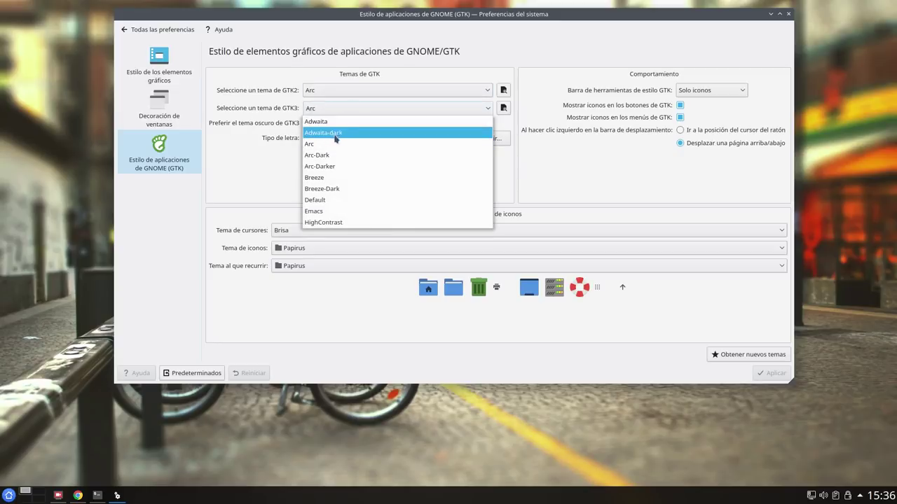
{"action": "left_click", "coordinate": [350, 110]}
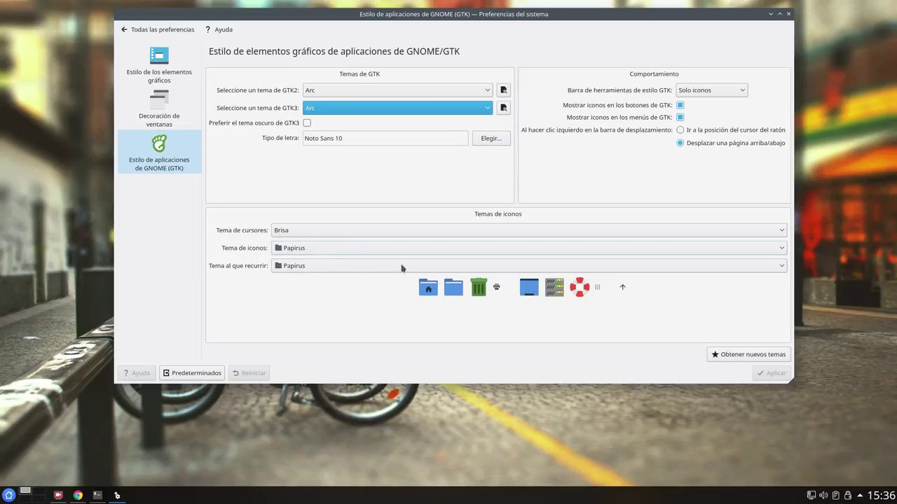
Step: Inspect the available icon themes and fallback icon themes for GTK applications, keeping Papirus for both
{"action": "left_click", "coordinate": [340, 252]}
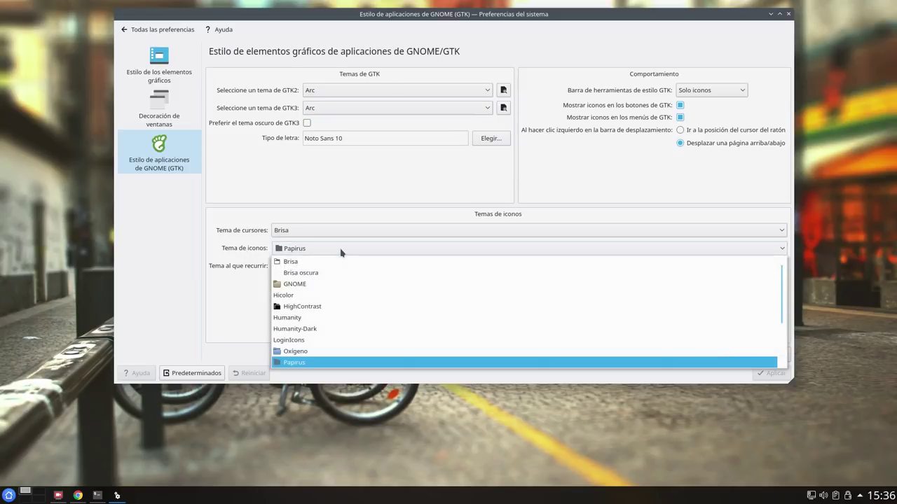
{"action": "left_click", "coordinate": [263, 288]}
{"action": "left_click", "coordinate": [302, 270]}
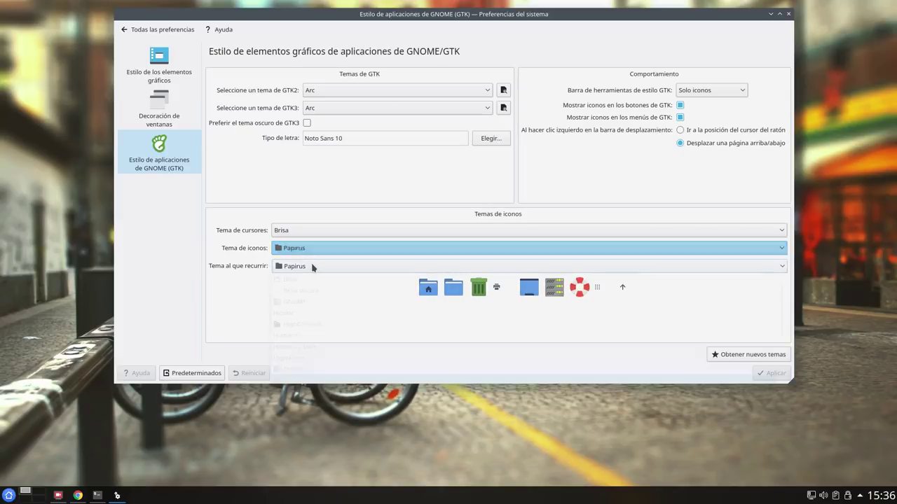
{"action": "scroll", "coordinate": [354, 327], "scroll_direction": "down", "scroll_amount": 3}
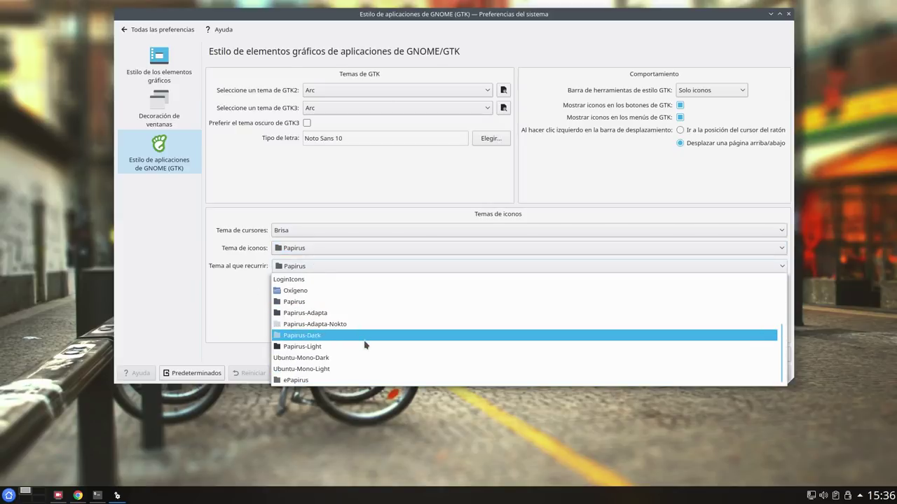
{"action": "left_click", "coordinate": [157, 283]}
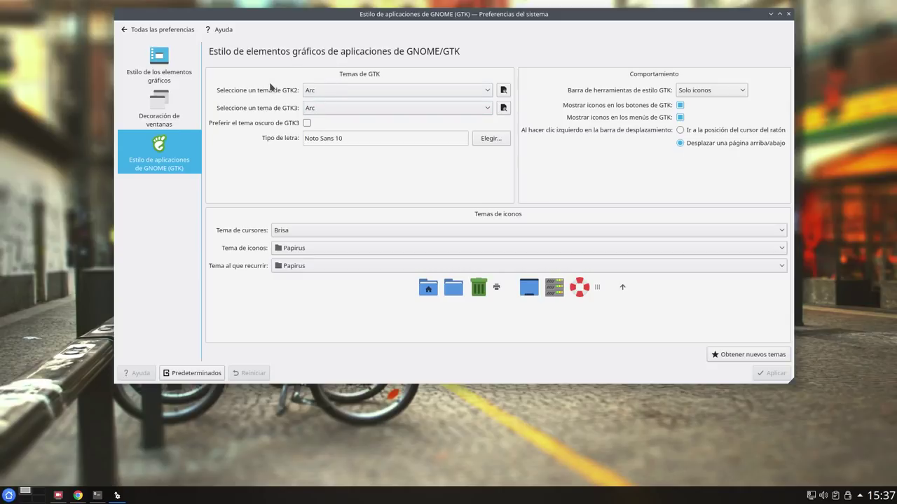
Step: Review the application color schemes under Colores and close the system preferences
{"action": "left_click", "coordinate": [159, 29]}
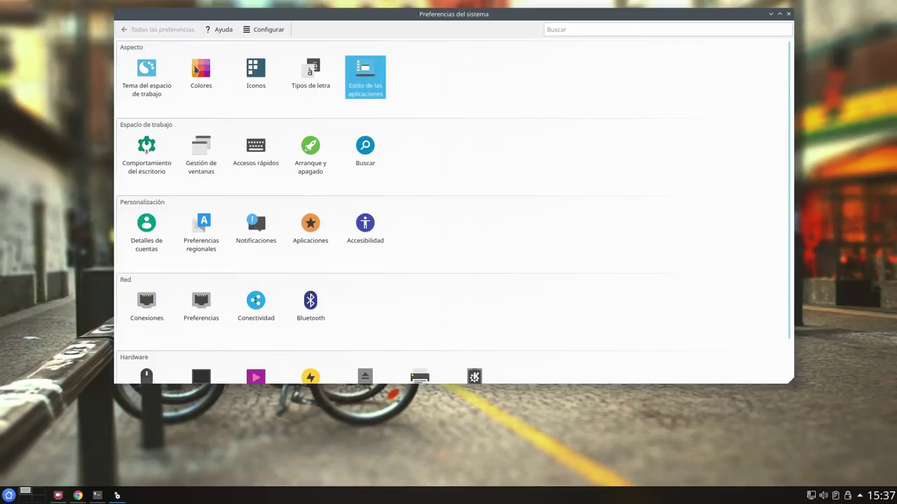
{"action": "left_click", "coordinate": [205, 81]}
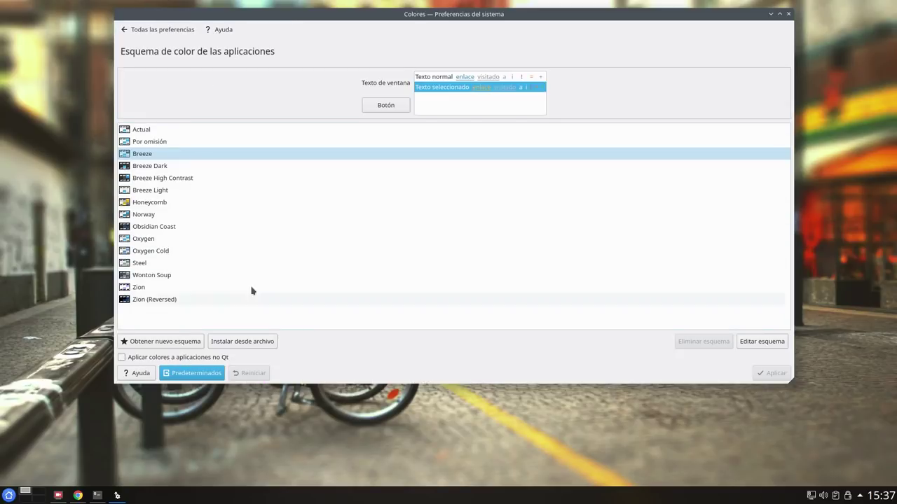
{"action": "left_click", "coordinate": [168, 30]}
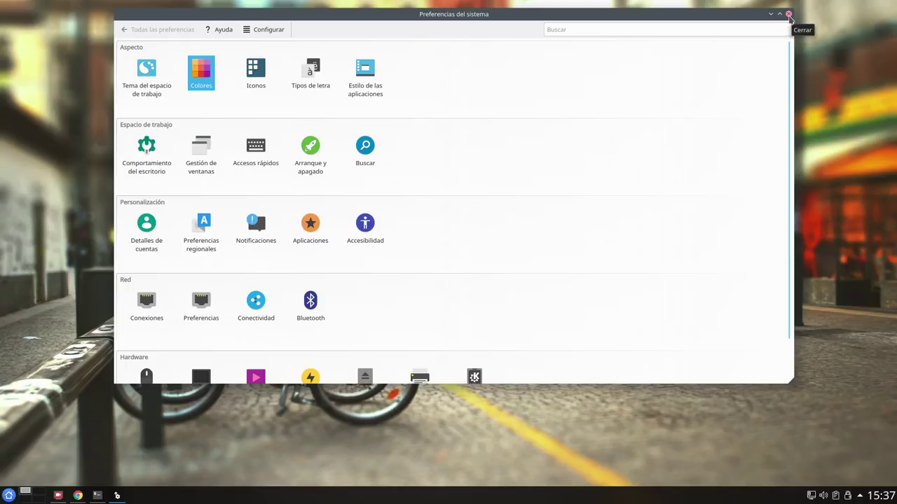
{"action": "left_click", "coordinate": [789, 14]}
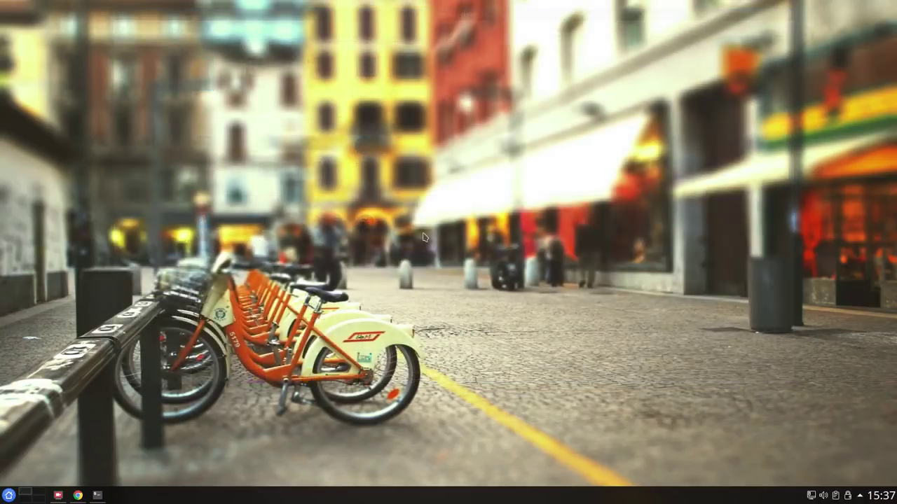
Step: Launch HandBrake from the Multimedia applications and move its window toward the middle of the desktop to view its GTK styling
{"action": "left_click", "coordinate": [8, 495]}
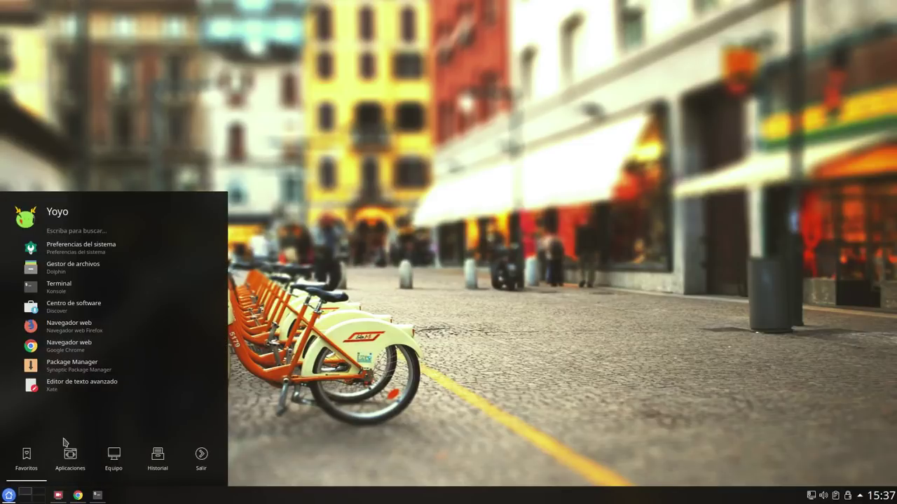
{"action": "left_click", "coordinate": [71, 458]}
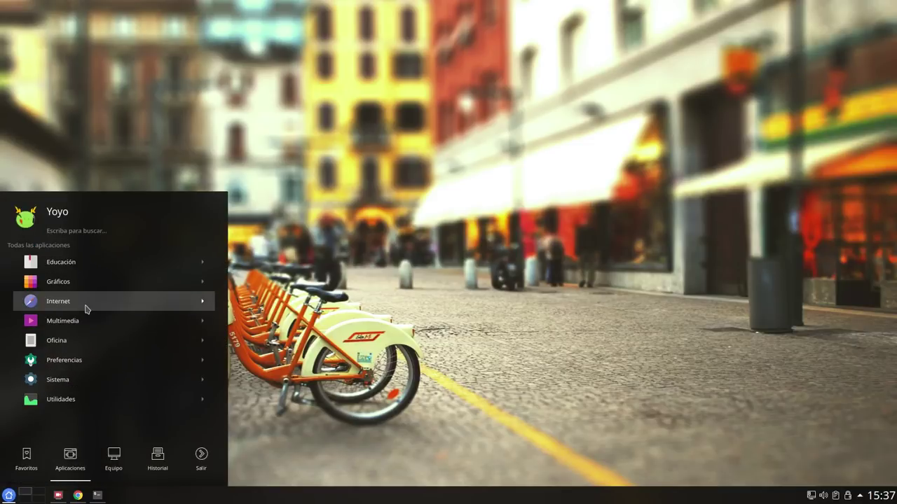
{"action": "left_click", "coordinate": [84, 328]}
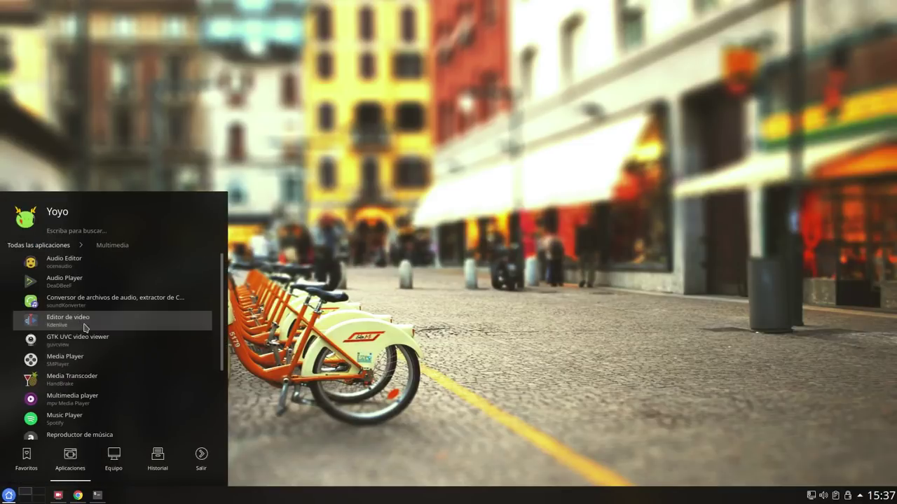
{"action": "left_click", "coordinate": [80, 378]}
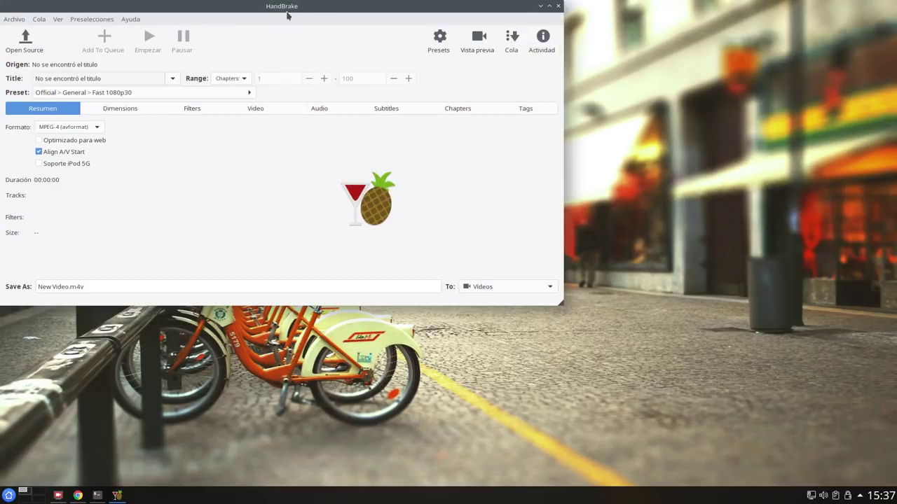
{"action": "left_click_drag", "start_coordinate": [287, 11], "coordinate": [432, 56]}
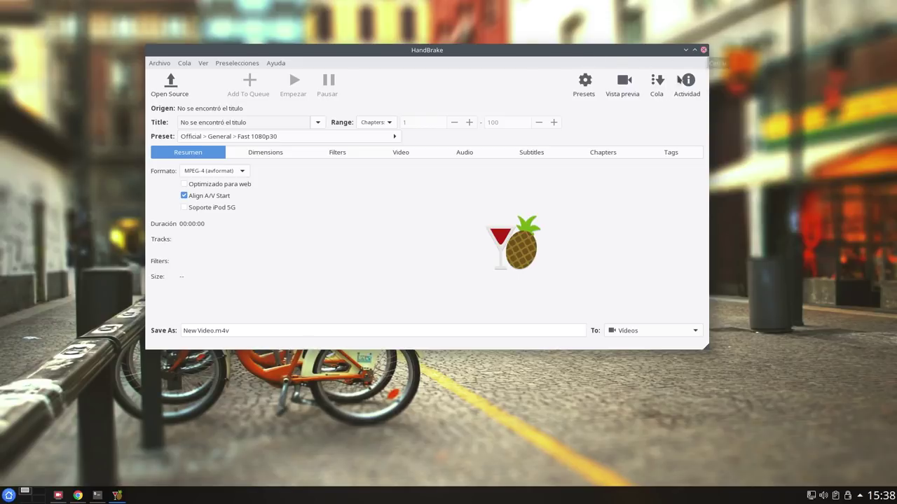
Step: Close HandBrake, then bring up the SimpleScreenRecorder window and move it toward the middle of the desktop
{"action": "left_click", "coordinate": [704, 50]}
{"action": "left_click", "coordinate": [58, 496]}
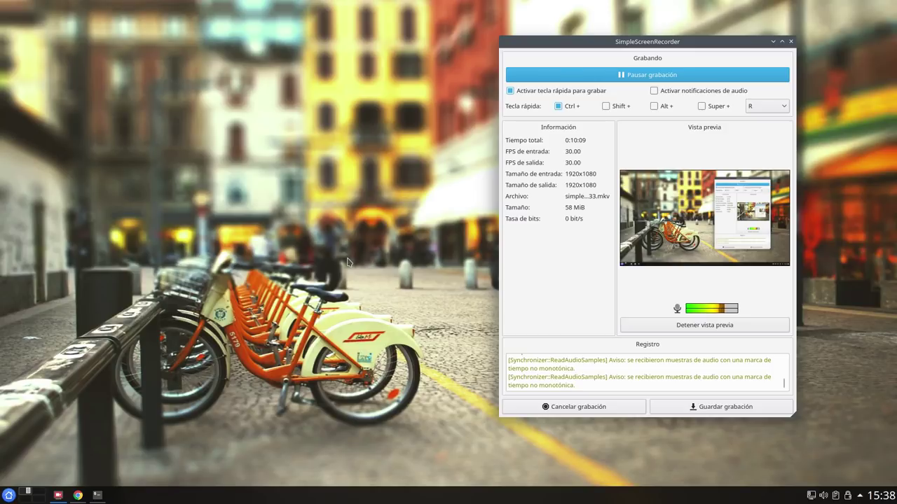
{"action": "left_click_drag", "start_coordinate": [658, 25], "coordinate": [441, 23]}
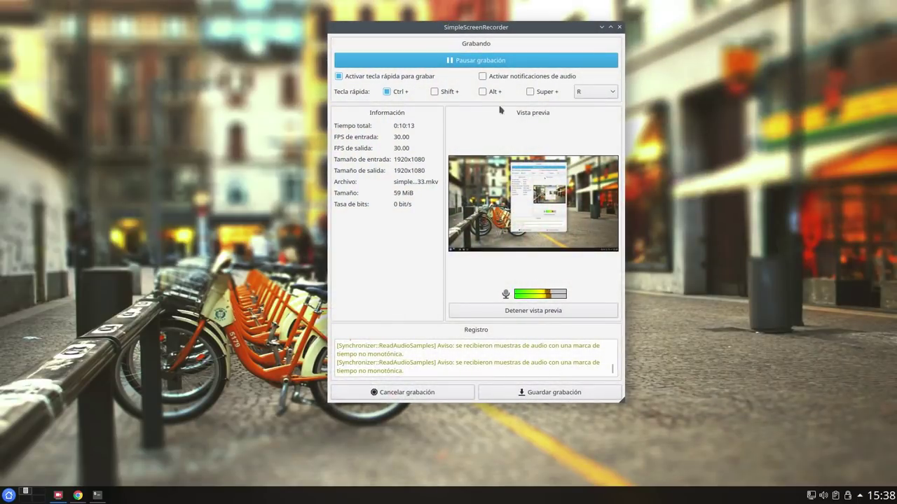